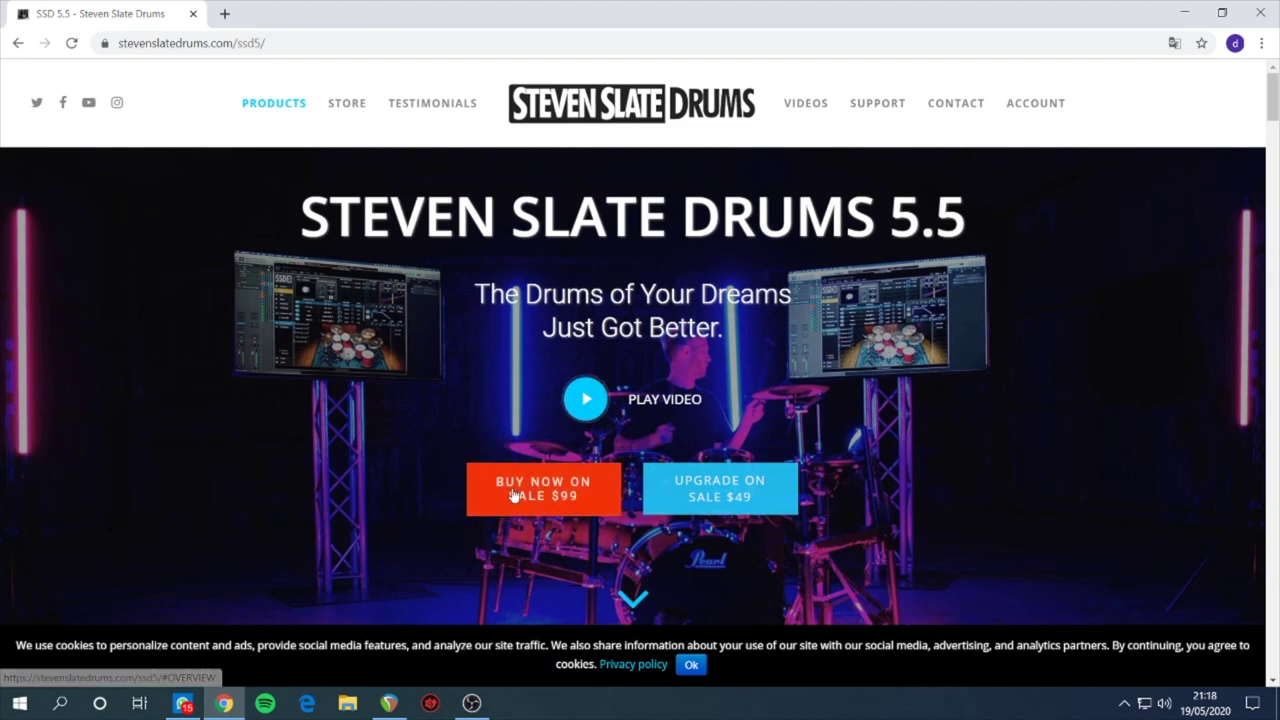
- Open the SSD 5.5 Free sign-up page on the Steven Slate Drums website and minimize the browser
left_click(278, 108)
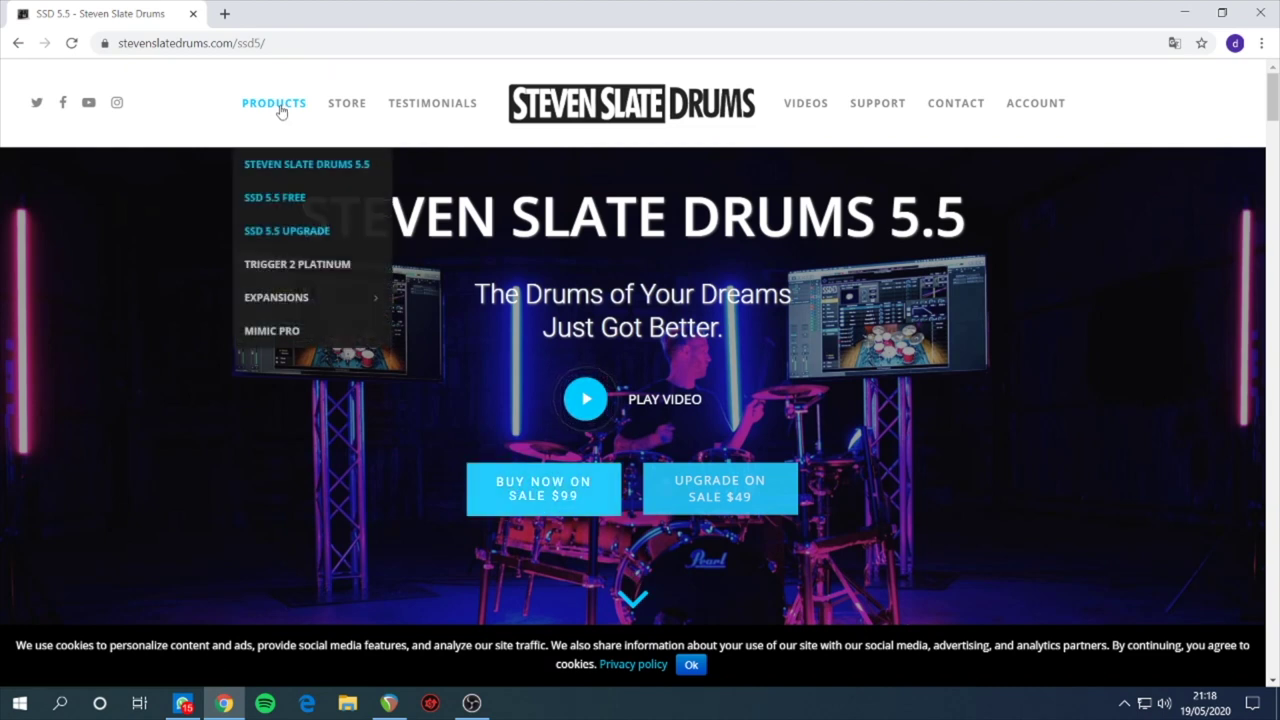
left_click(287, 205)
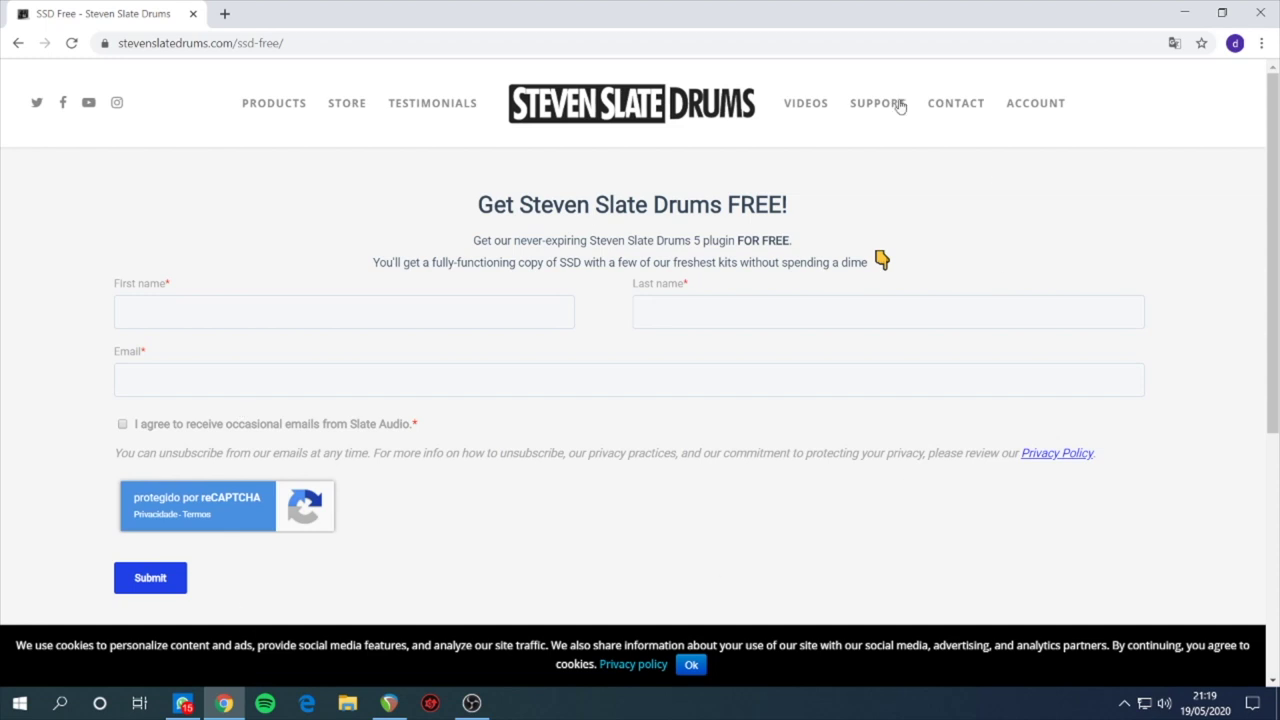
left_click(1181, 24)
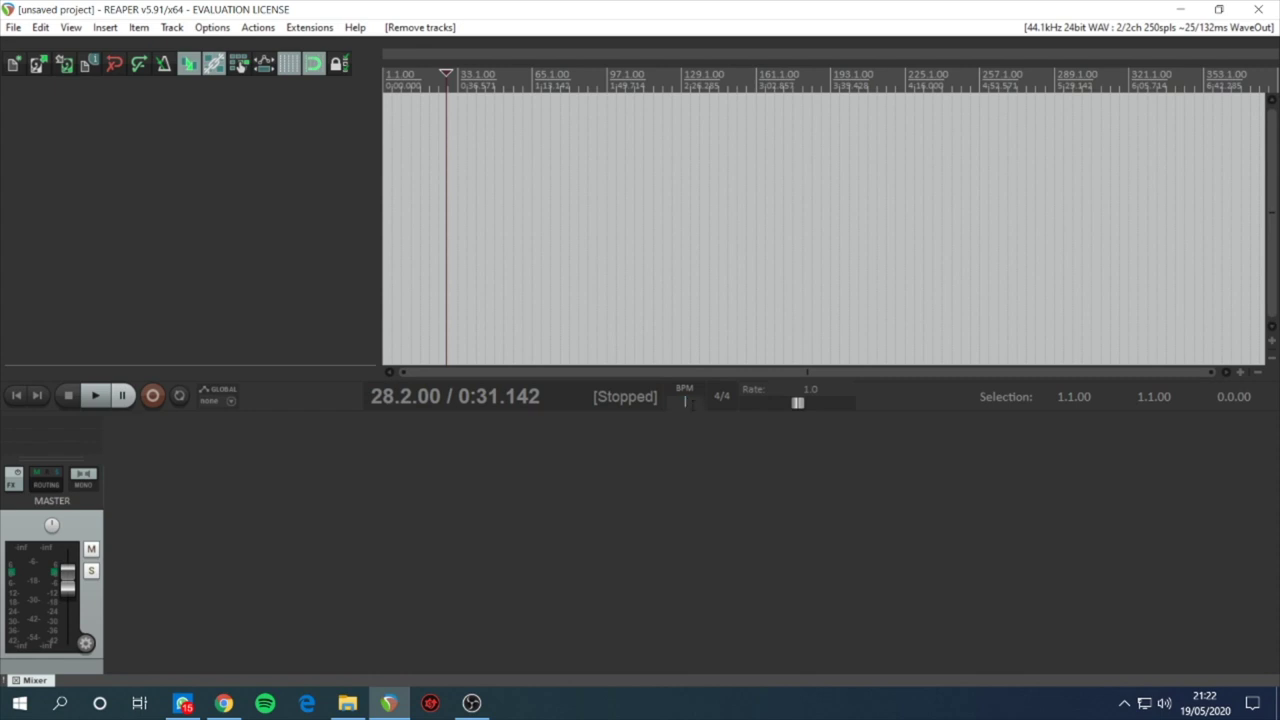
- Set the project tempo to 150 BPM and add a new empty track
key("Return")
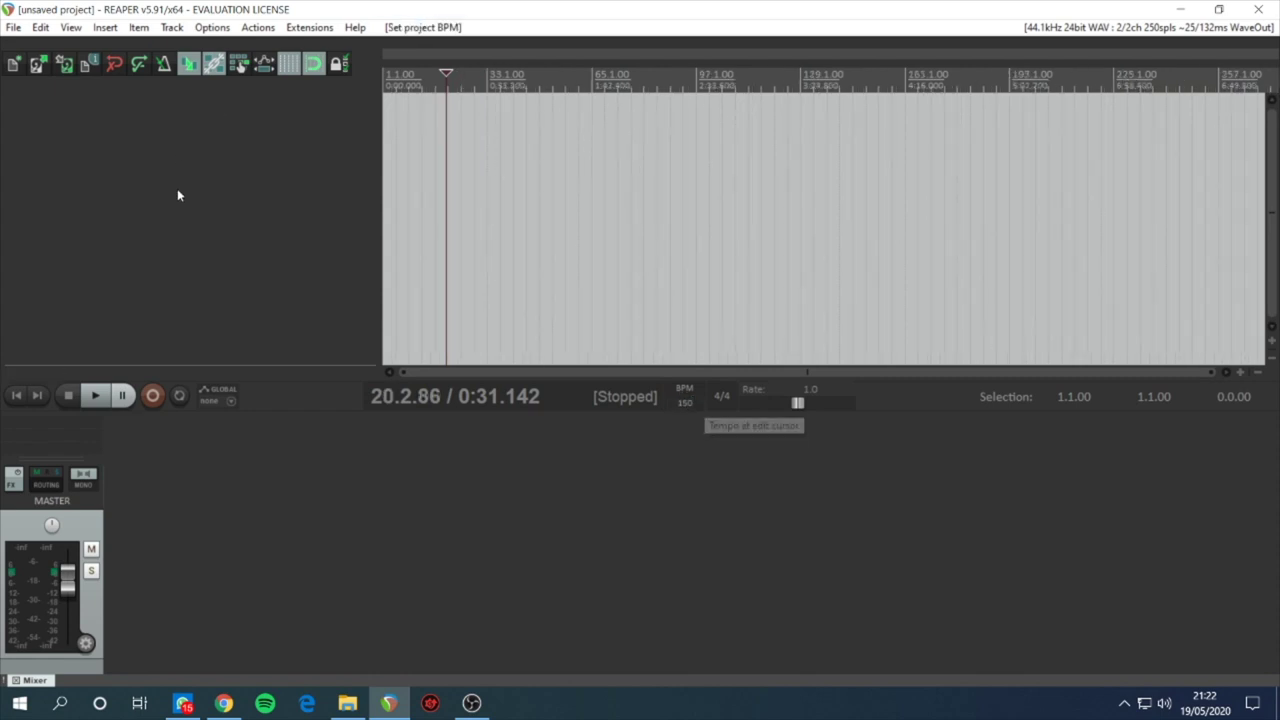
double_click(174, 119)
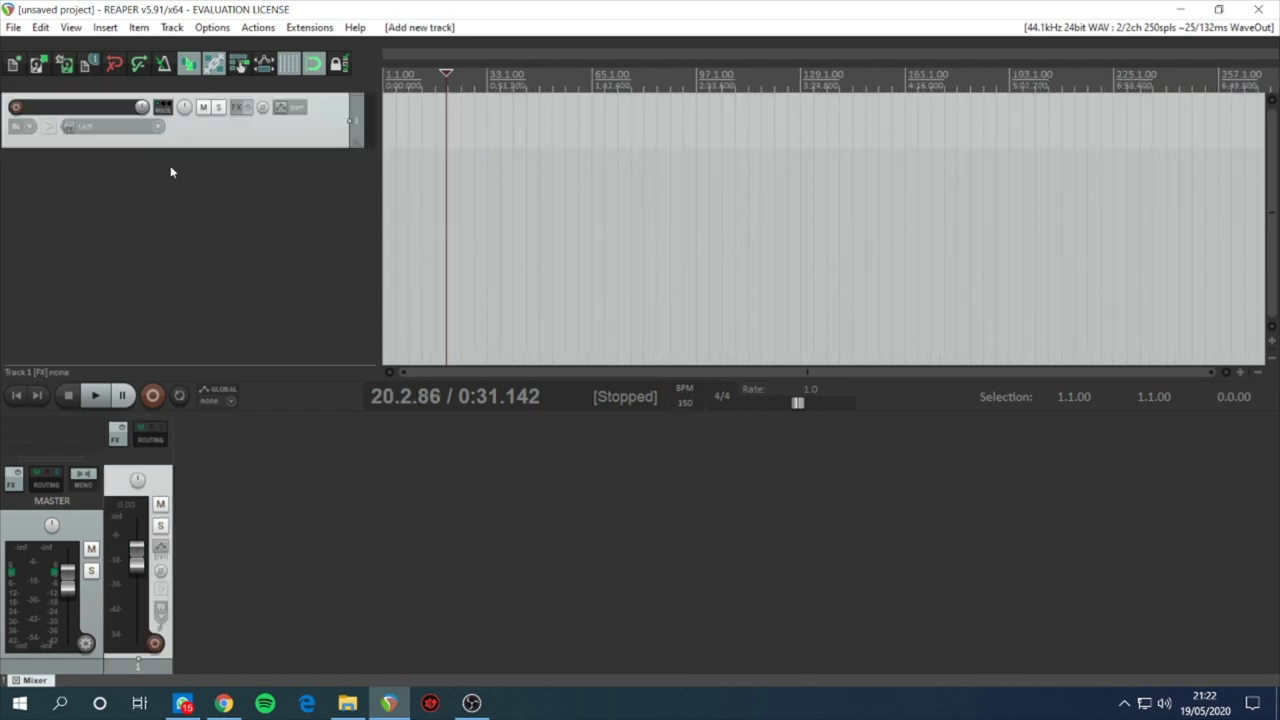
- Create an empty MIDI item about 256 bars long on the track and view it in the MIDI editor
mouse_move(390, 122)
left_mouse_down()
mouse_move(1060, 120)
mouse_move(1133, 142)
left_mouse_up()
double_click(400, 138)
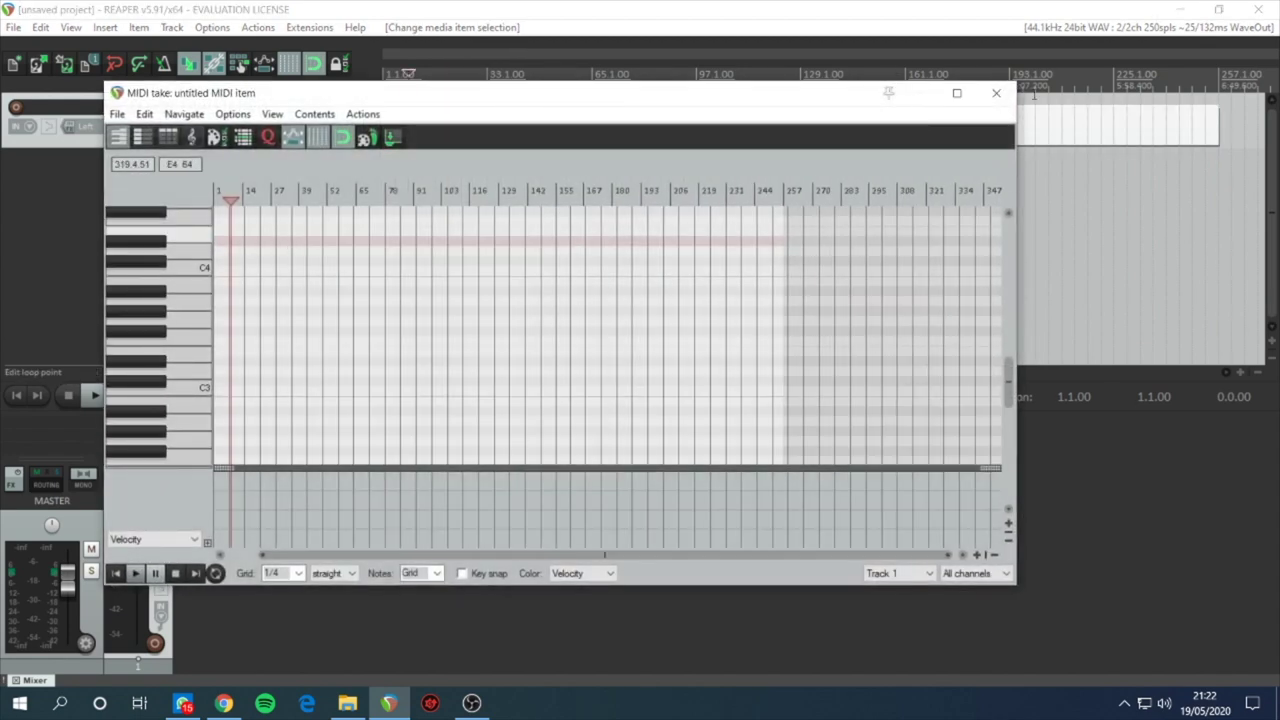
key("Escape")
- Add the VSTi SSDSampler5 (Steven Slate) instrument to the effects chain of Track 1
left_click(240, 109)
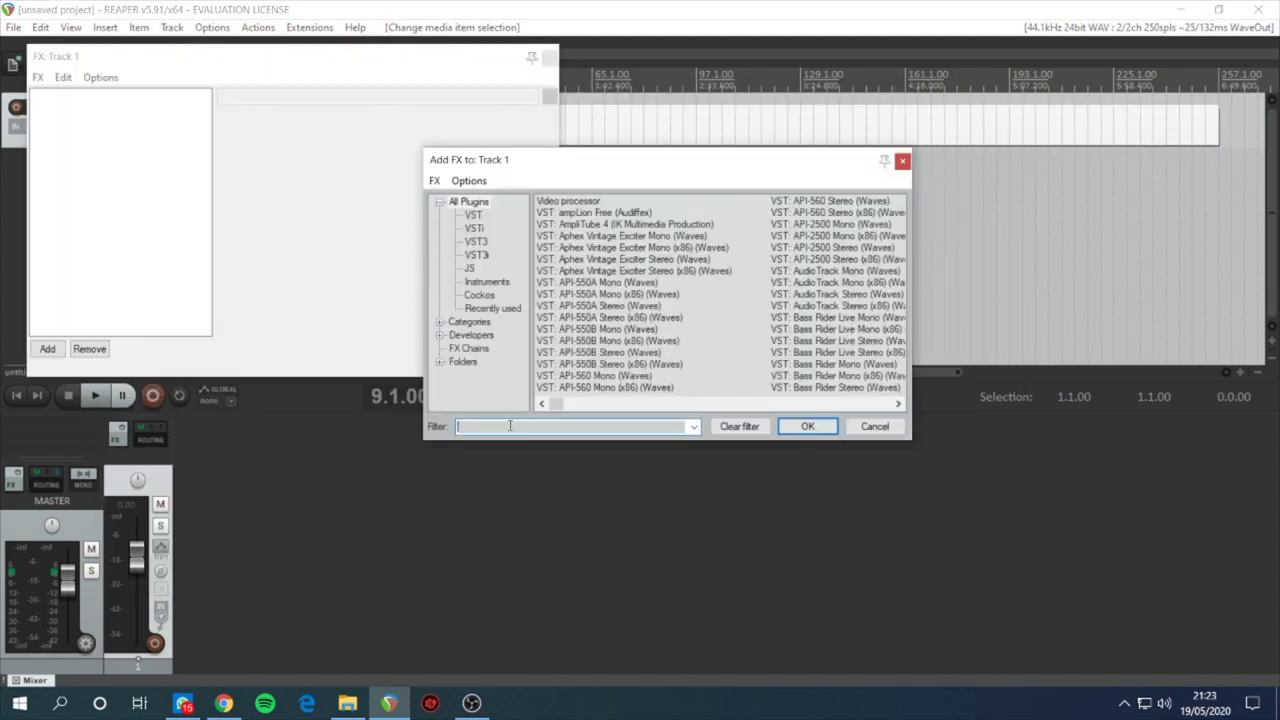
type("SSD")
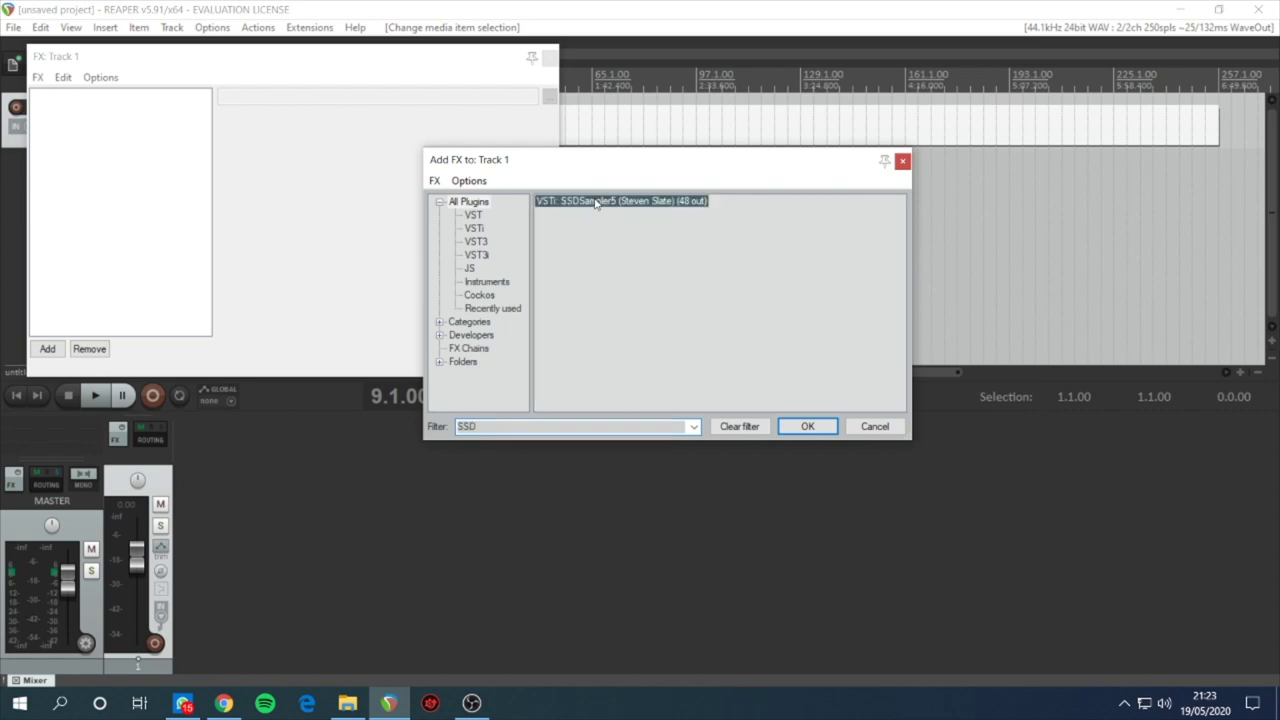
left_click(815, 428)
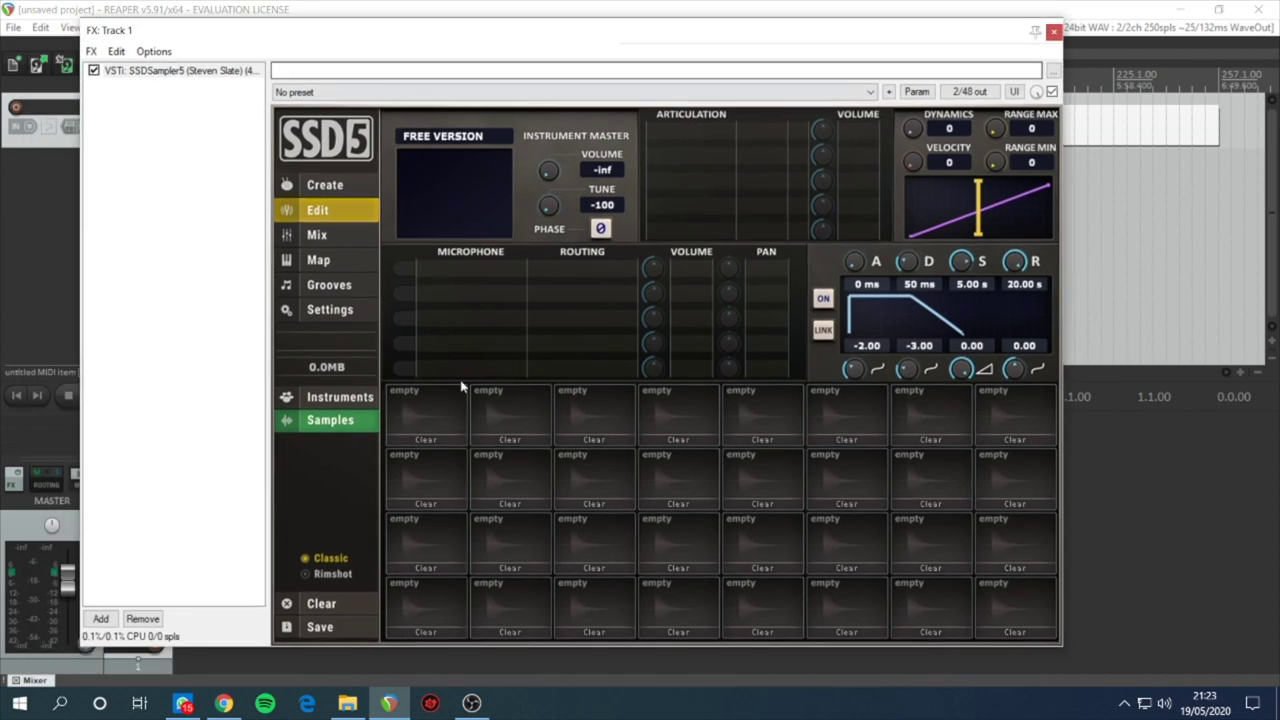
- Load the Deluxe 2 Free Dry'n Tight kit preset from the SSD 5 Deluxe 2 library's Rock Kits
left_click(340, 399)
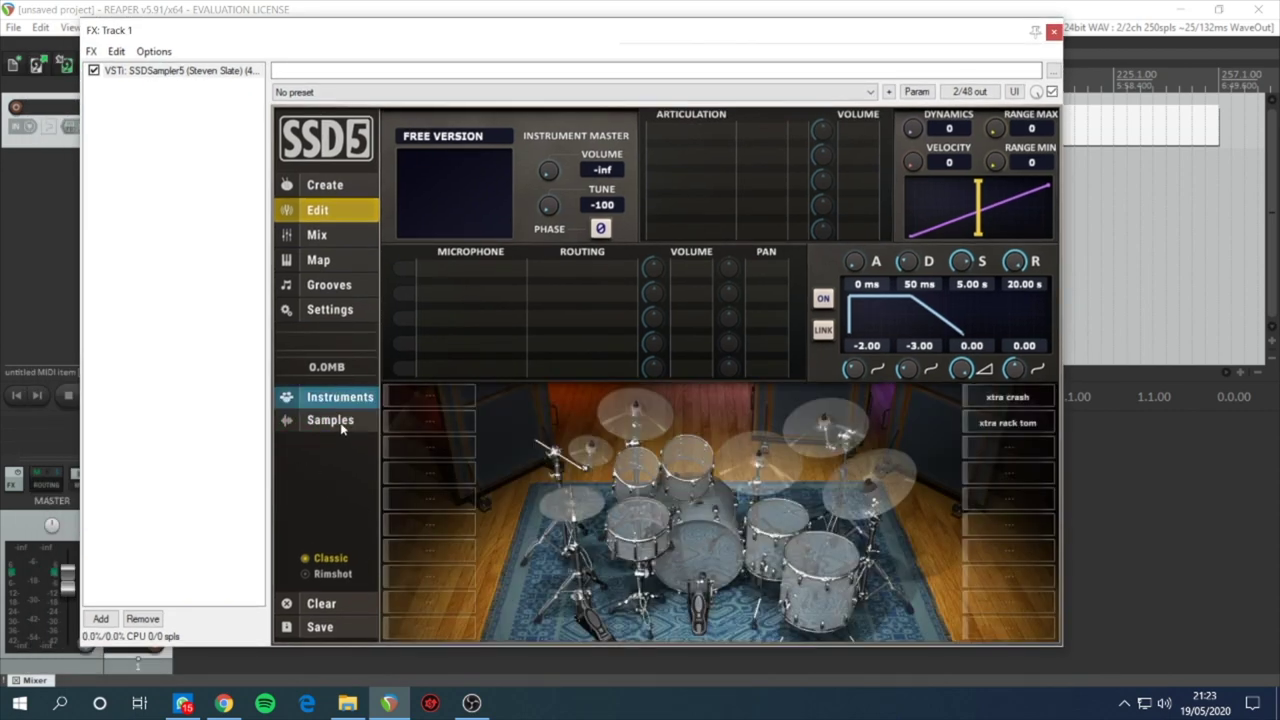
left_click(325, 182)
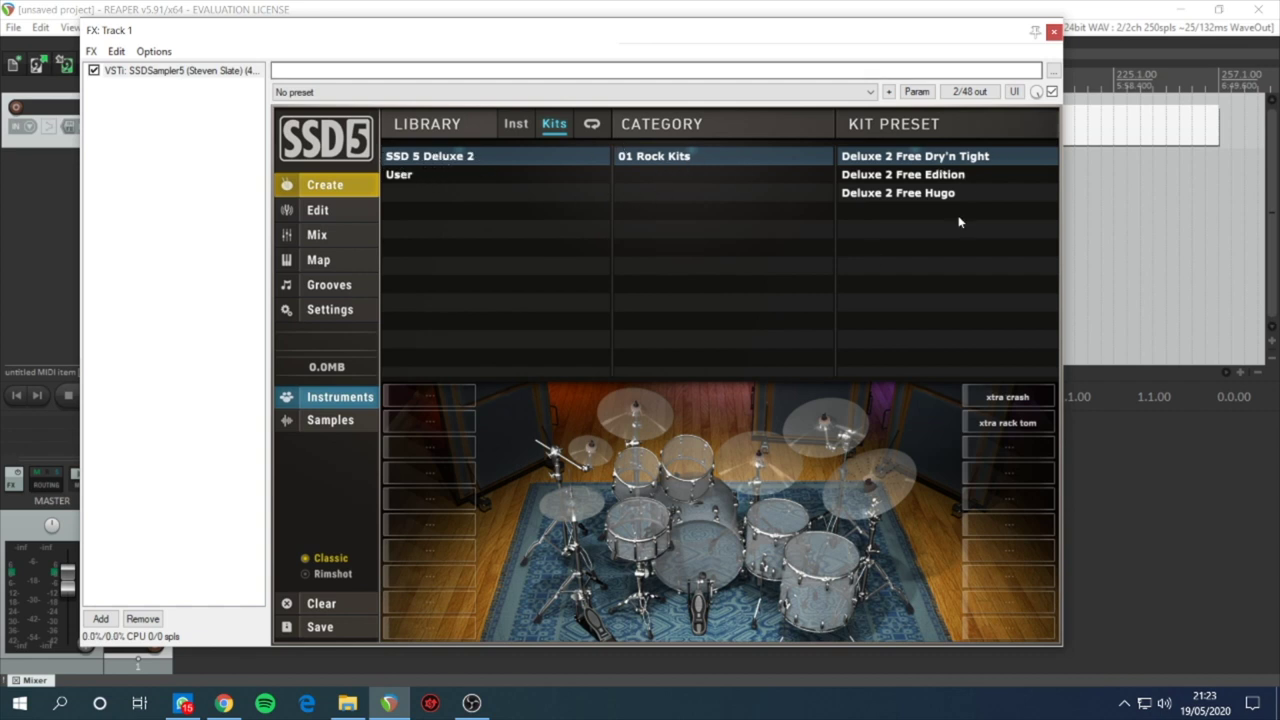
double_click(893, 160)
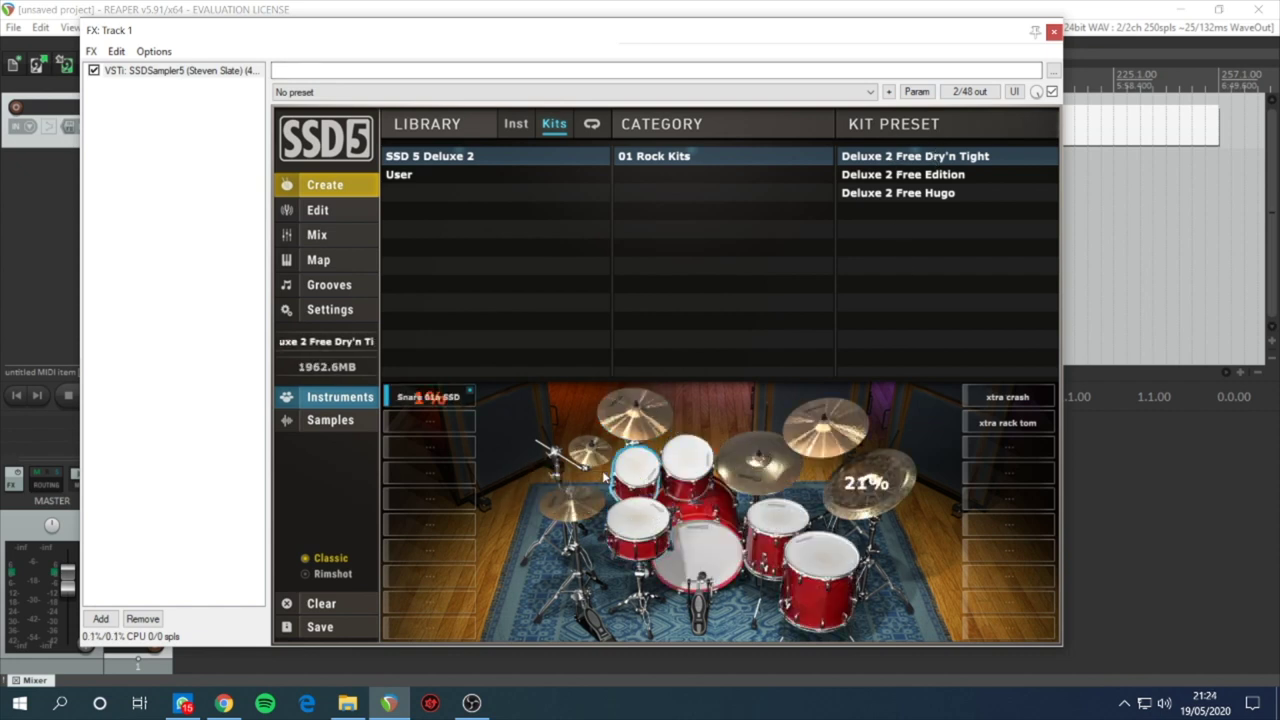
- Audition the snare and rack tom on the loaded kit's drum picture
left_click(648, 545)
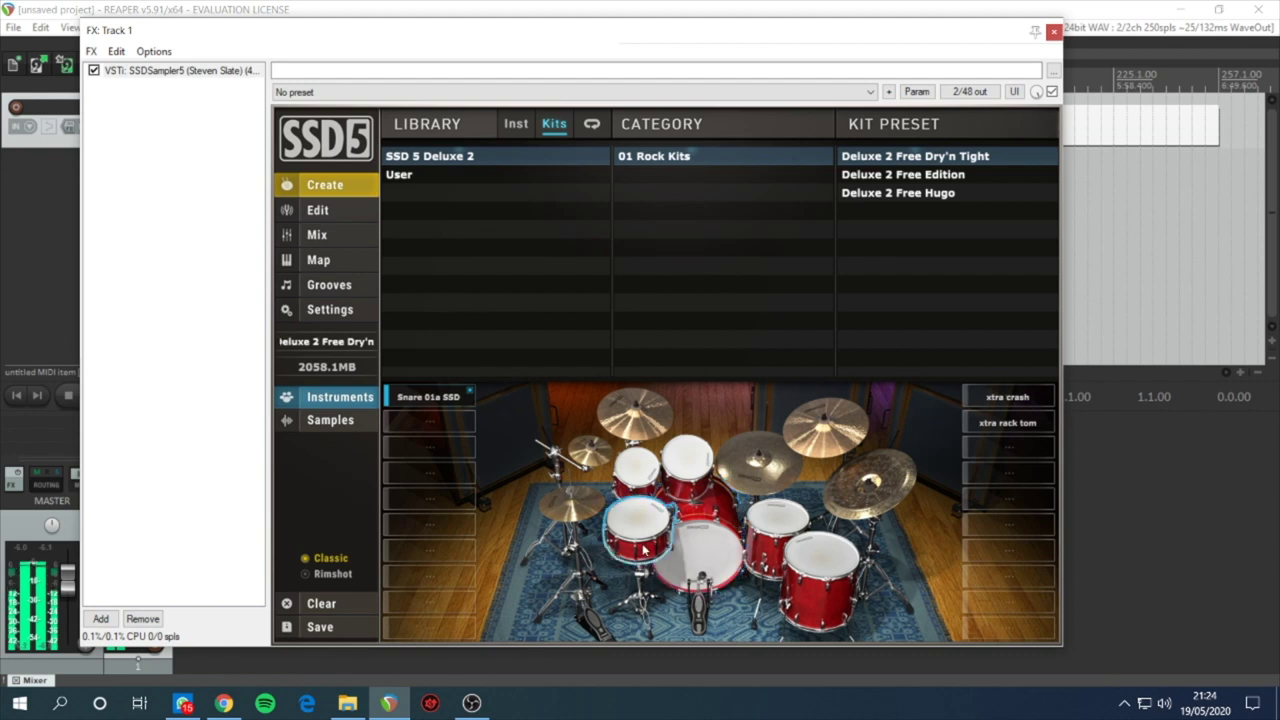
left_click(686, 470)
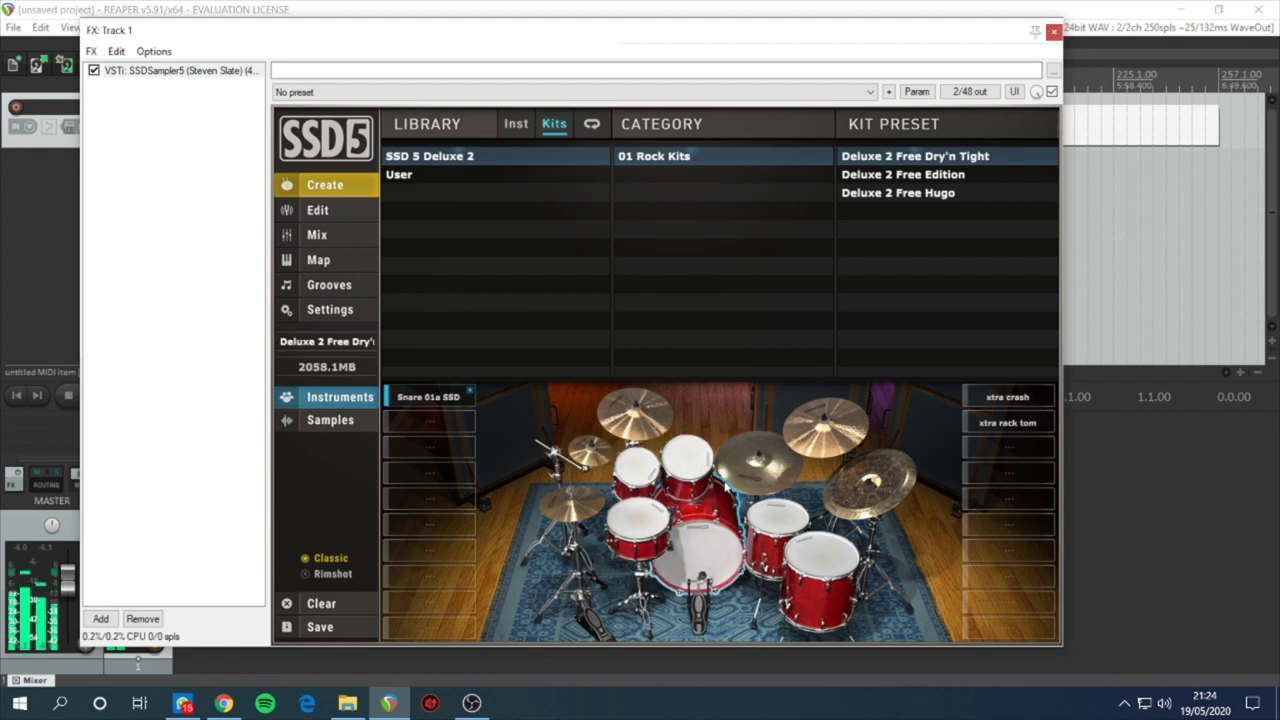
left_click(630, 528)
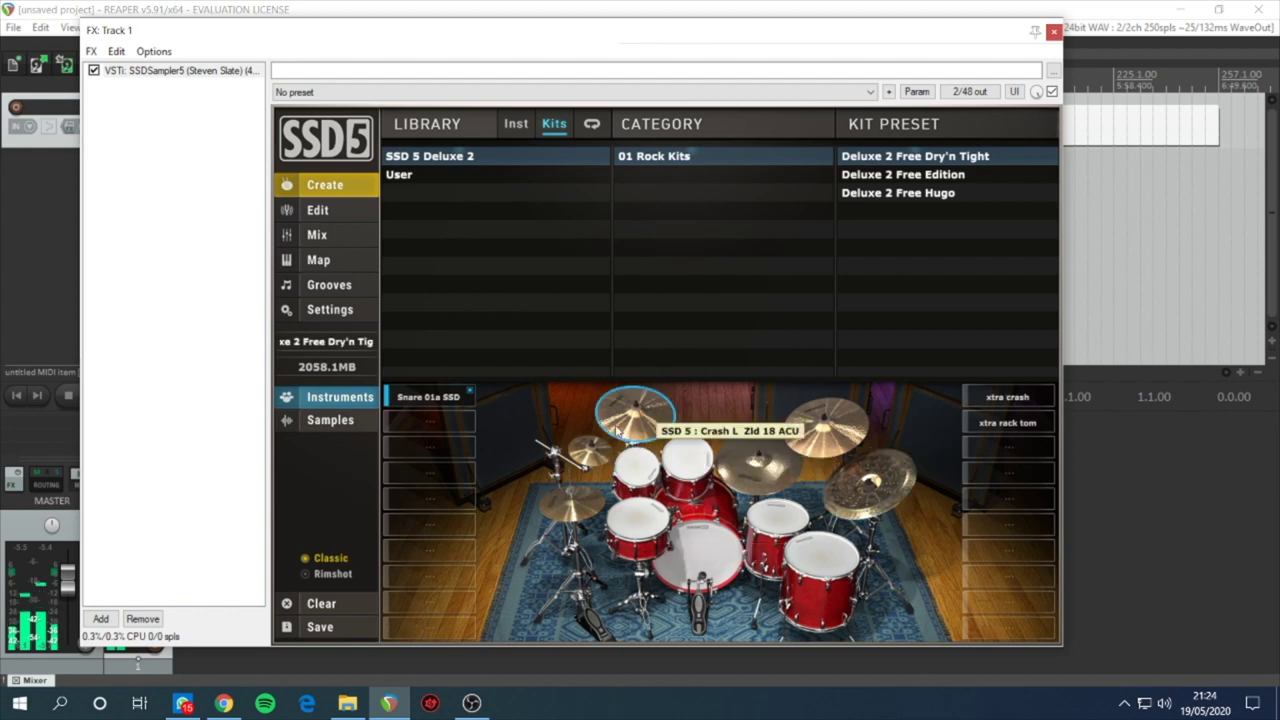
- Examine the sampler's note map to see which MIDI note triggers each drum articulation
left_click(318, 259)
scroll(534, 346, "down", 9)
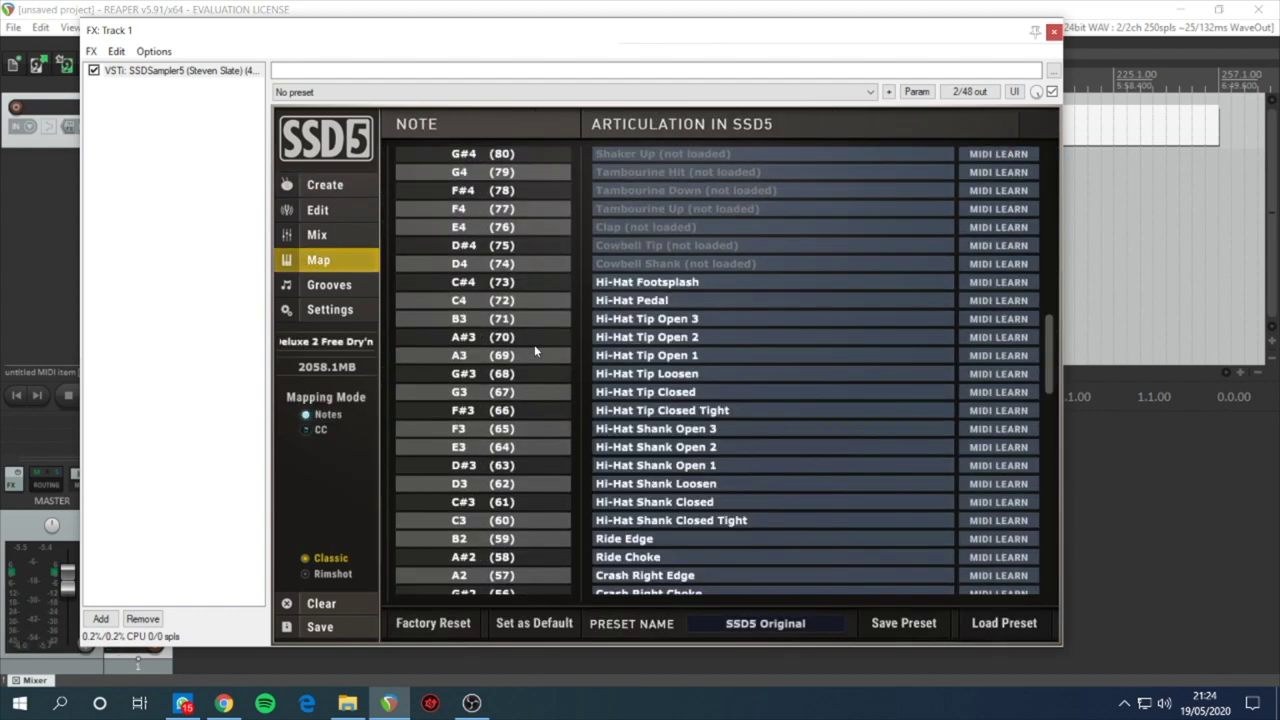
scroll(534, 346, "up", 4)
scroll(534, 358, "down", 12)
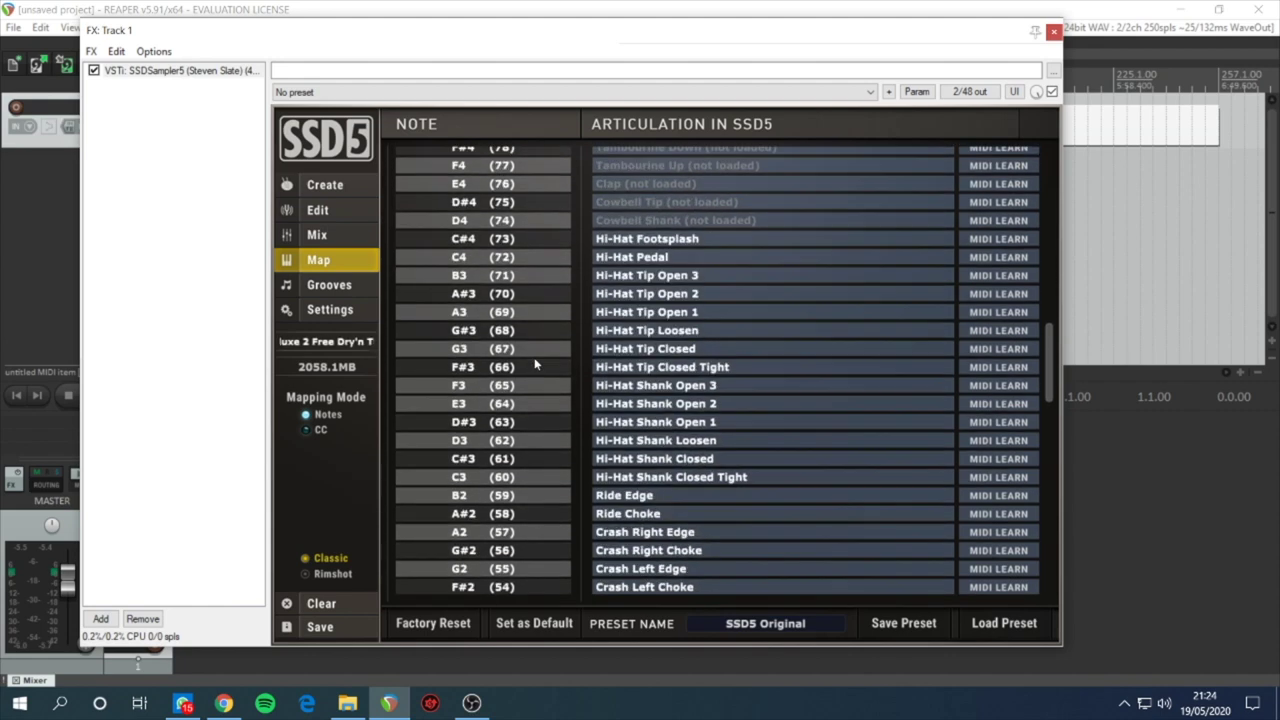
scroll(590, 375, "down", 7)
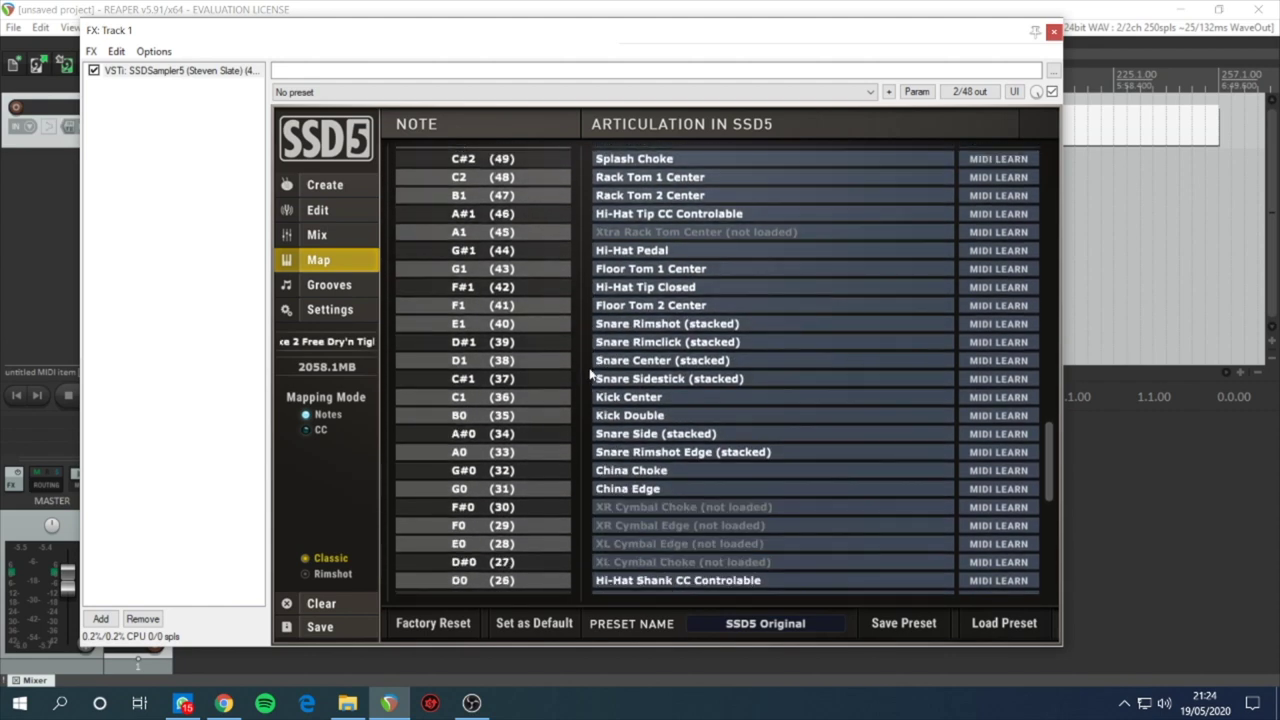
- Audition mapped articulations, including Kick Center and its C1 (36) note, in the note map
left_click(628, 289)
left_click(628, 272)
left_click(547, 271)
left_click(660, 271)
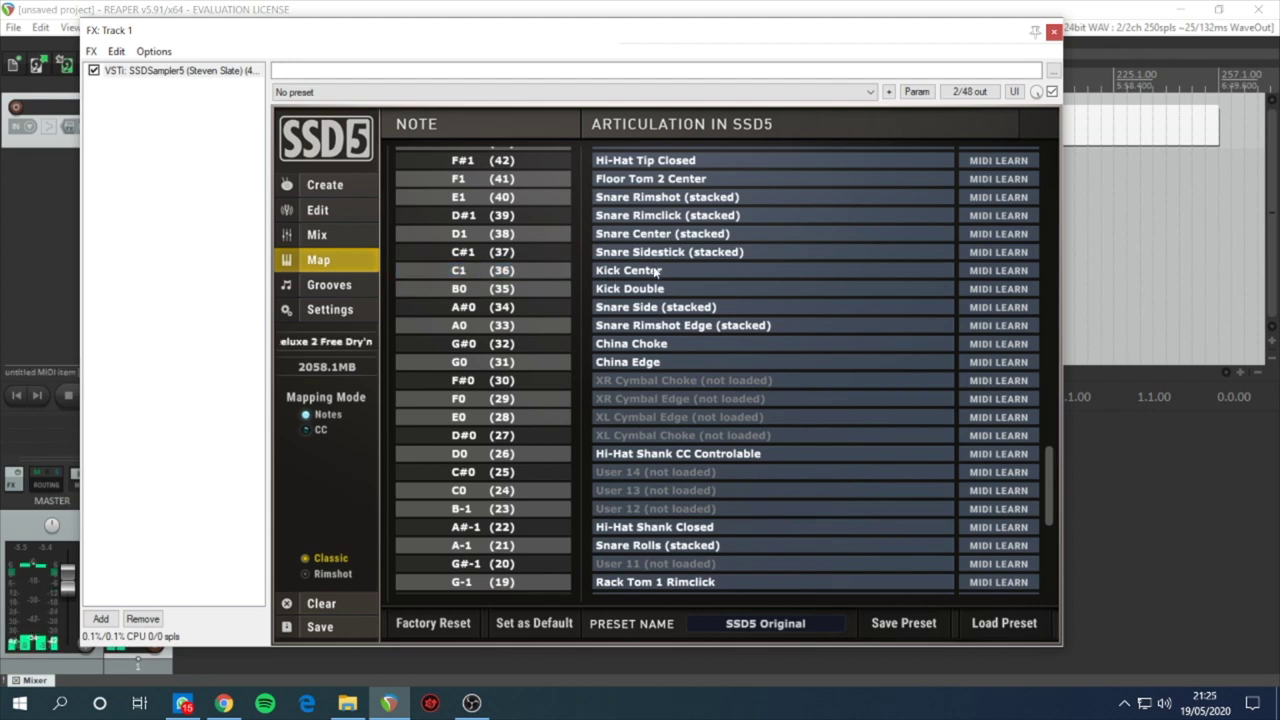
left_click(453, 273)
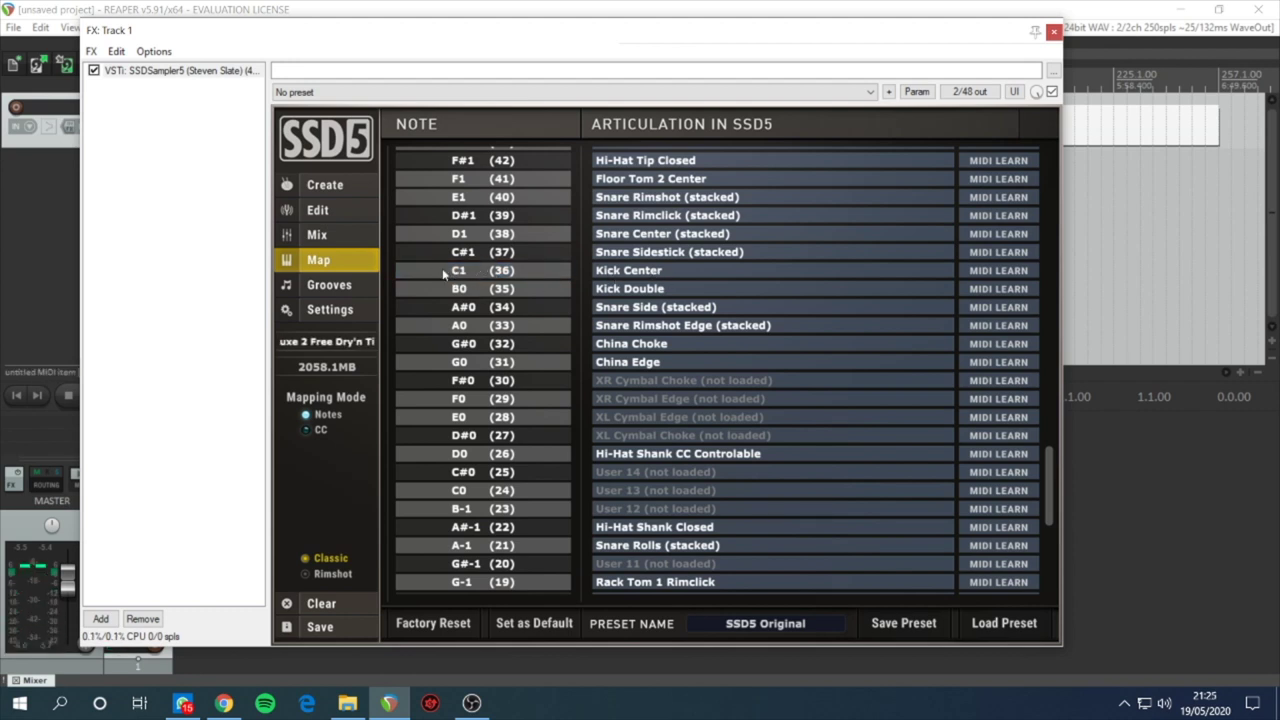
left_click(619, 273)
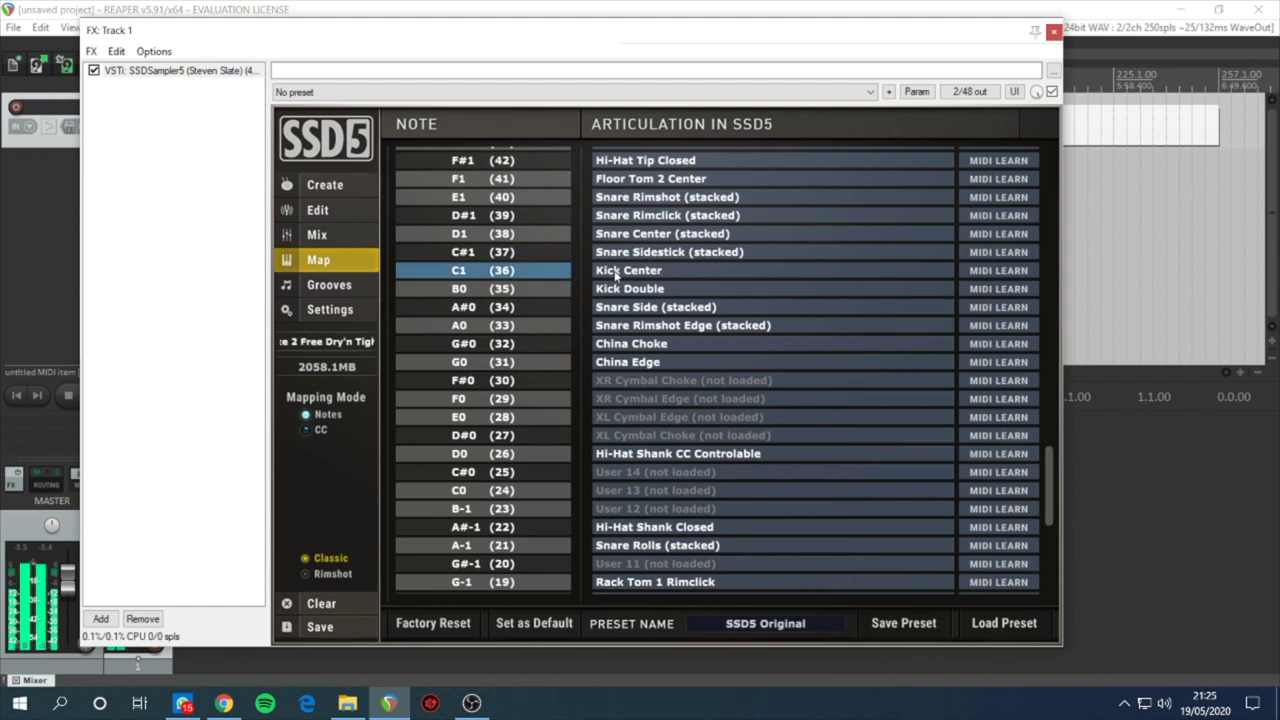
- Close the sampler window and audition the kick on the C2 (36) key in the MIDI editor
key("Escape")
left_click(178, 286)
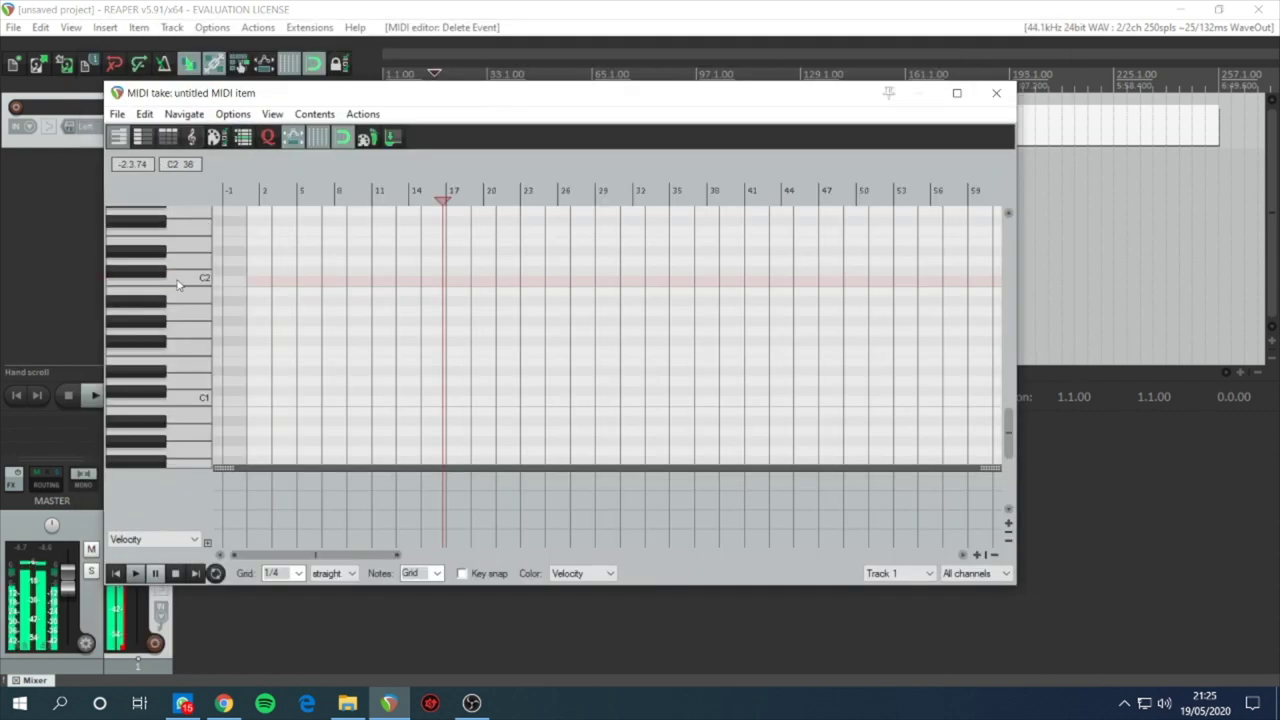
scroll(180, 287, "up", 1)
left_click(183, 288)
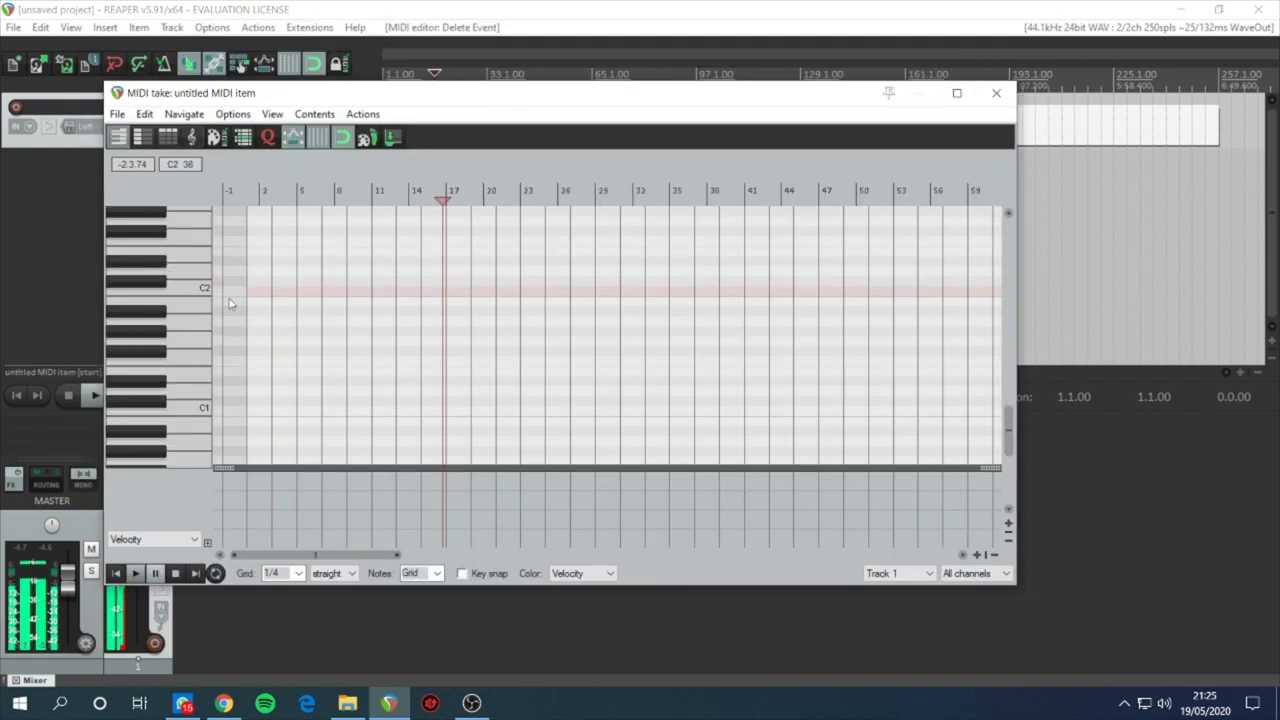
- Write a two-bar pattern with C2 kick notes at 1.1, 2.1 and 2.2 and D2 snare notes at 1.3 and 2.3, and play it
left_click(273, 290)
left_click(237, 205)
left_click(183, 287)
left_click(180, 259)
left_click(175, 276)
scroll(280, 320, "up", 5)
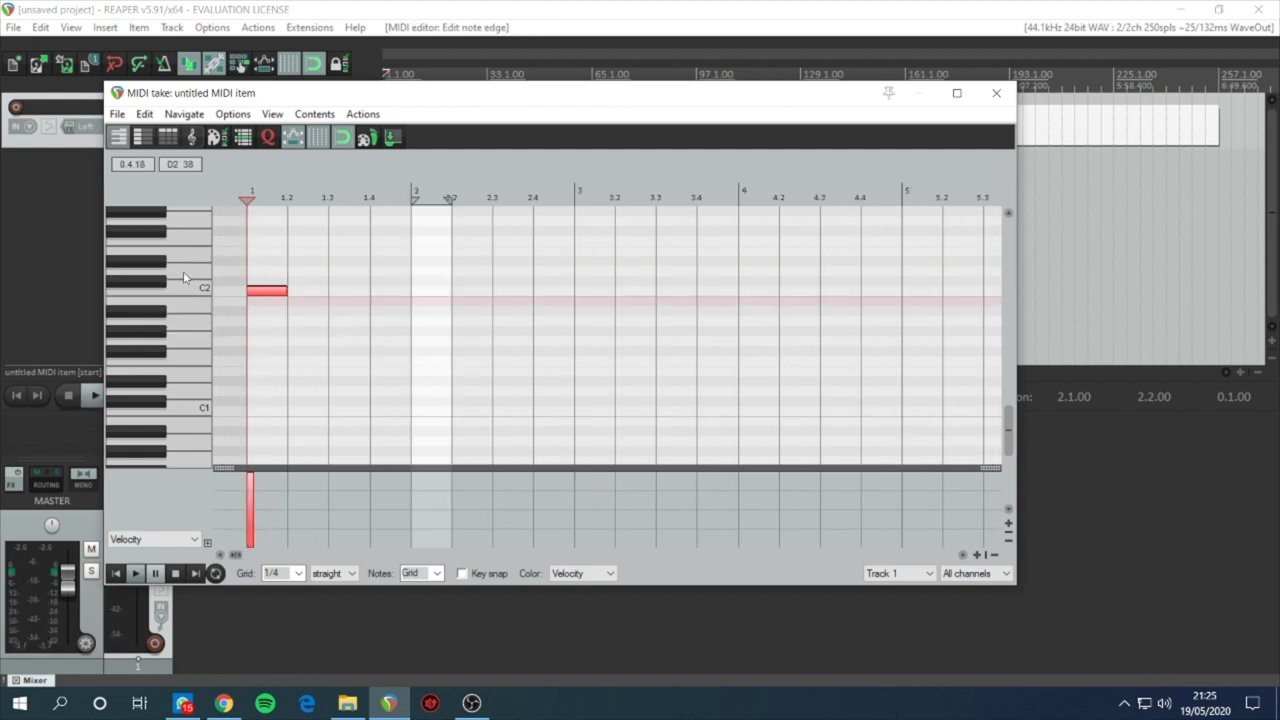
left_click(300, 271)
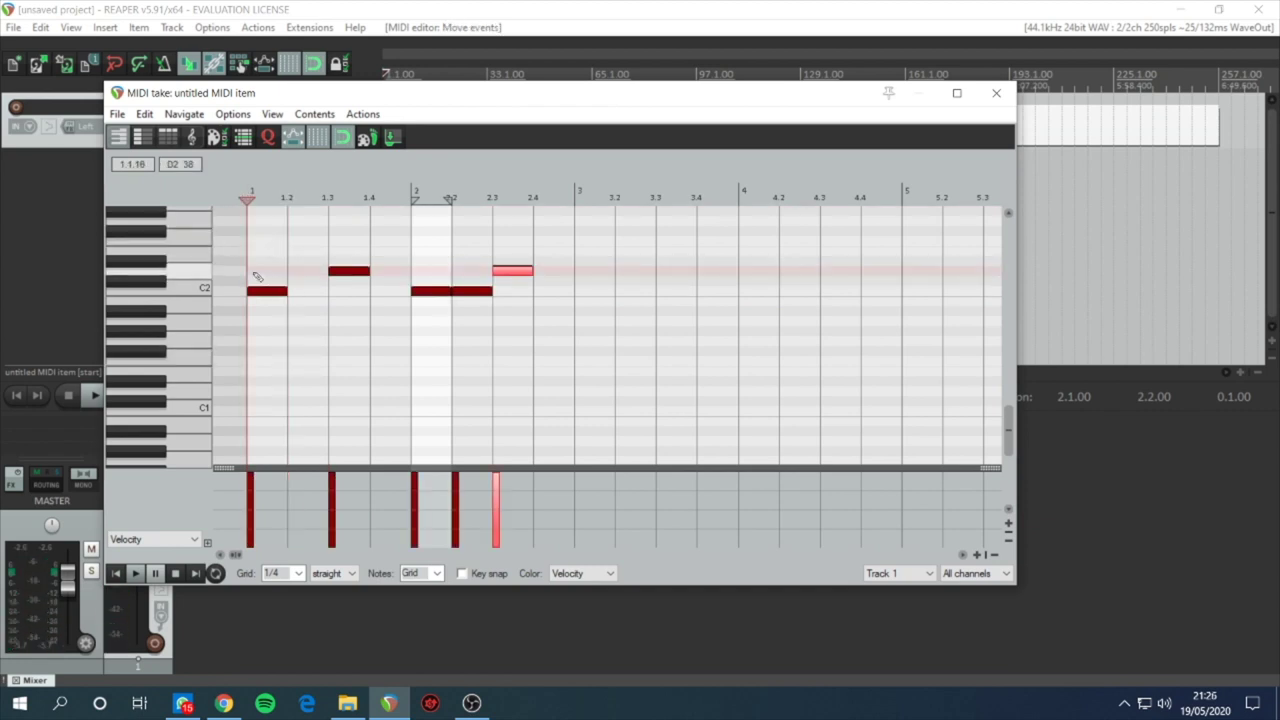
key("space")
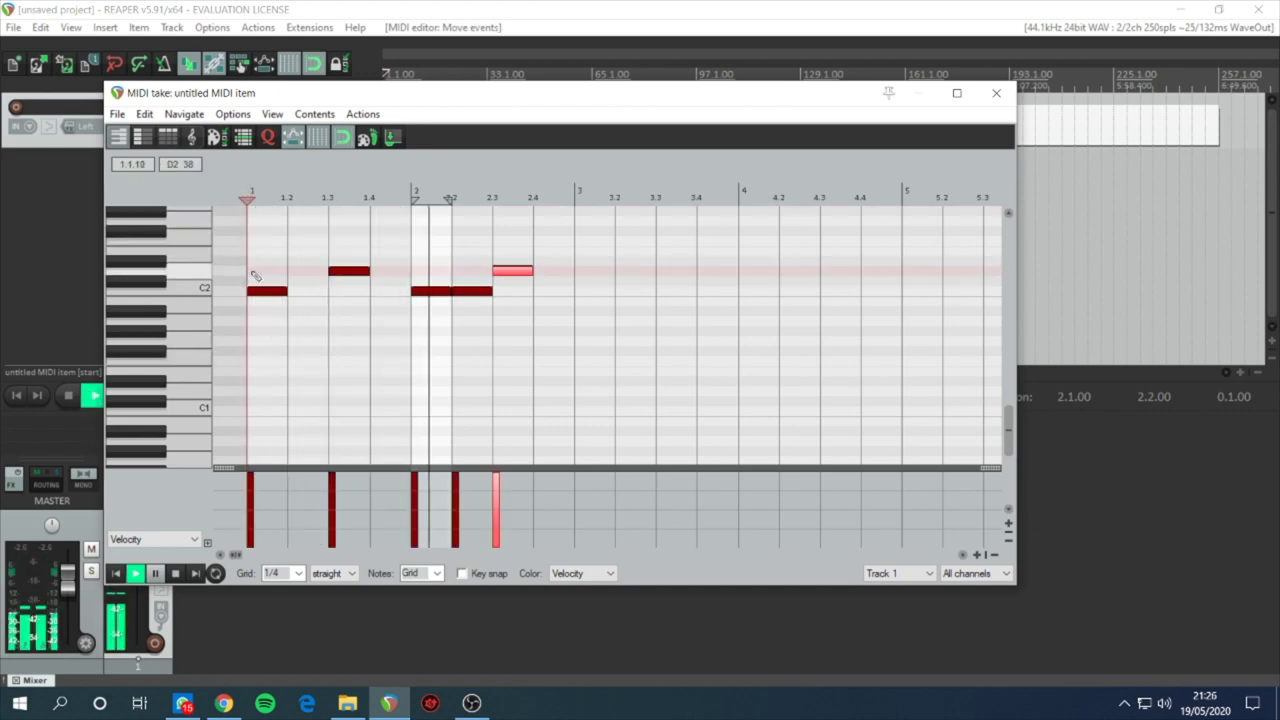
key("space")
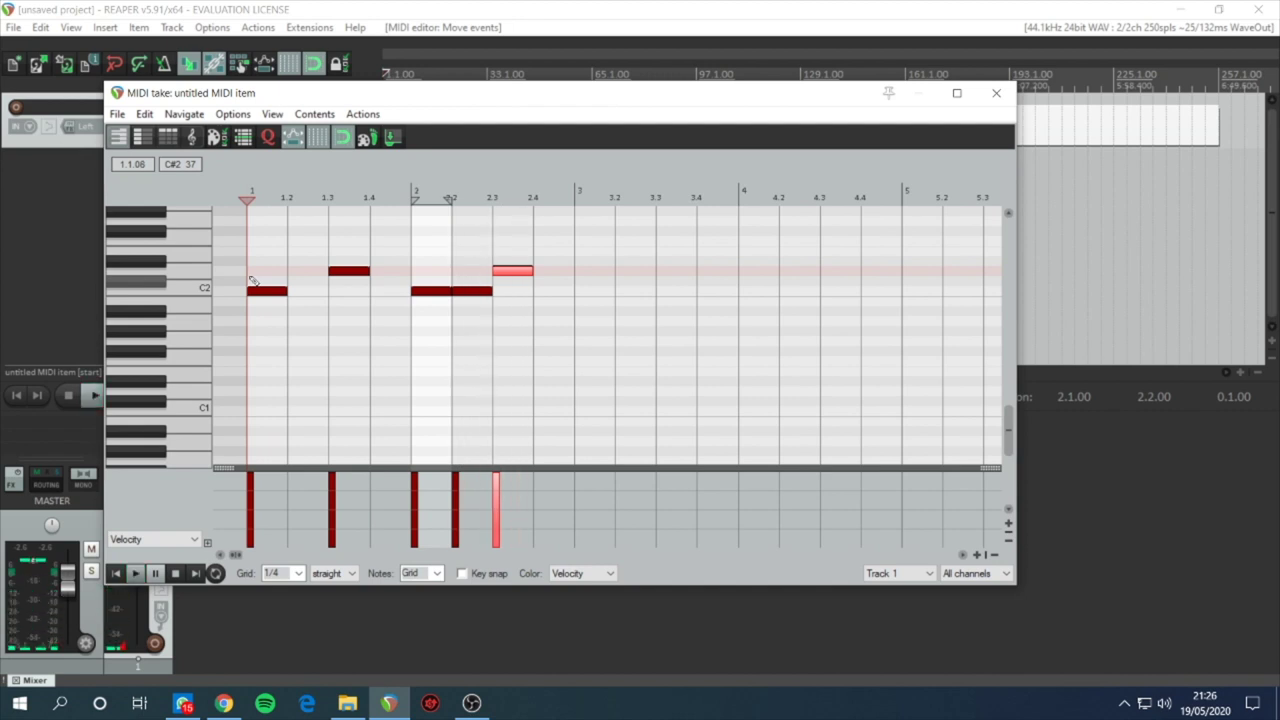
- Audition the higher piano keys up to D#3 (51) to find a cymbal sound for the pattern
scroll(185, 262, "up", 3)
left_click(183, 279)
mouse_move(183, 279)
left_mouse_down()
mouse_move(189, 226)
mouse_move(183, 290)
left_mouse_up()
scroll(187, 308, "up", 3)
left_click(185, 268)
left_click(180, 247)
left_click(165, 270)
left_click(173, 257)
left_click(157, 274)
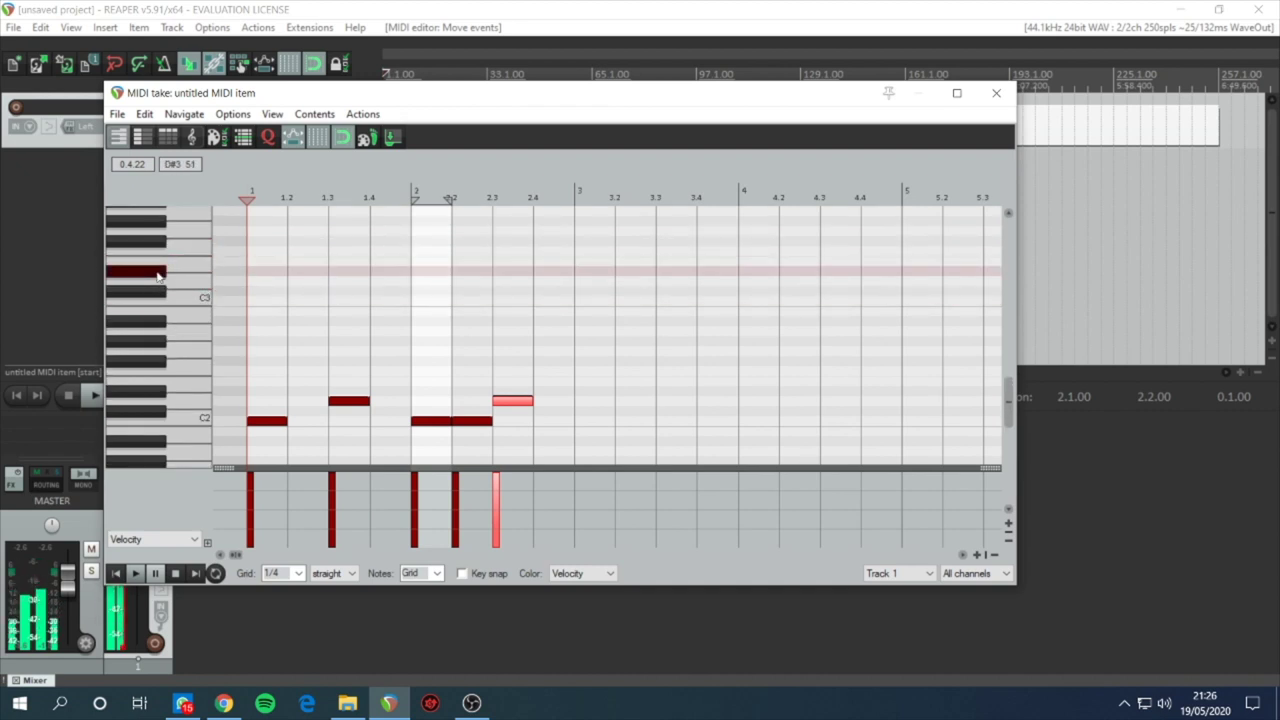
- Insert D#3 notes on consecutive beats from 1.1 to 2.2 and play the pattern from the start
left_click(300, 271)
left_click(335, 272)
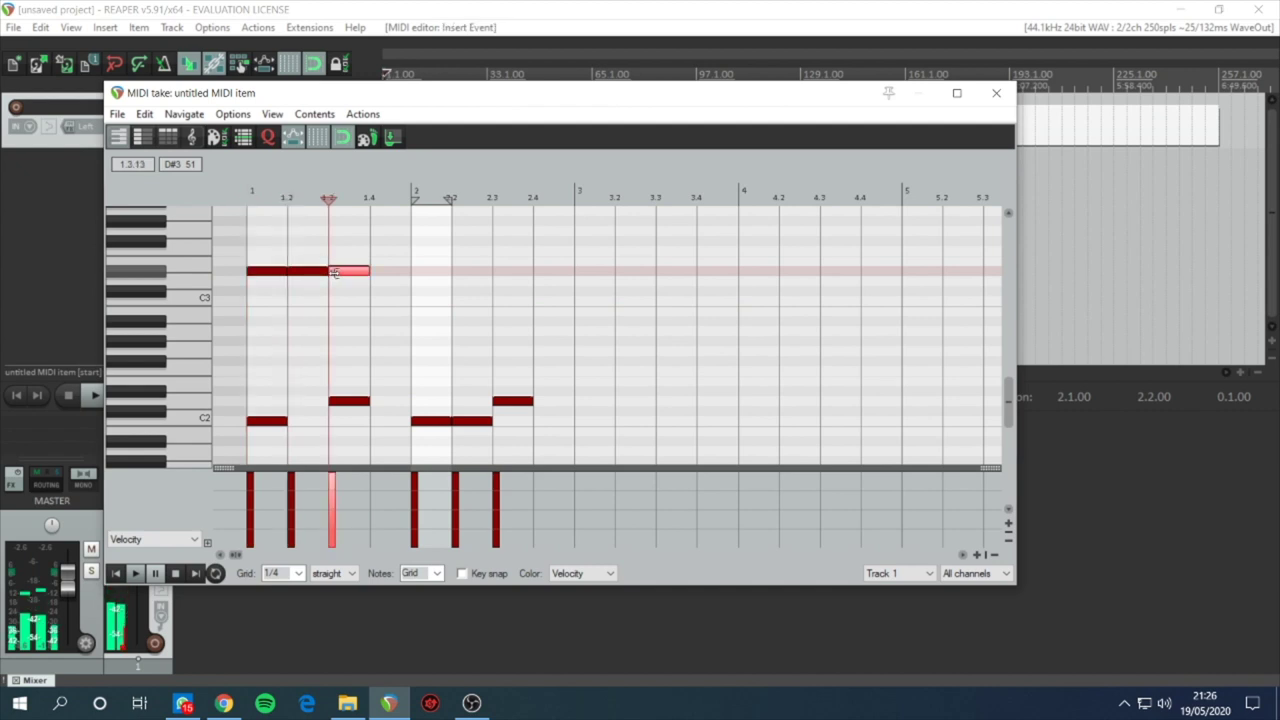
left_click(383, 272)
left_click(435, 272)
left_click(475, 277)
key("Home")
key("space")
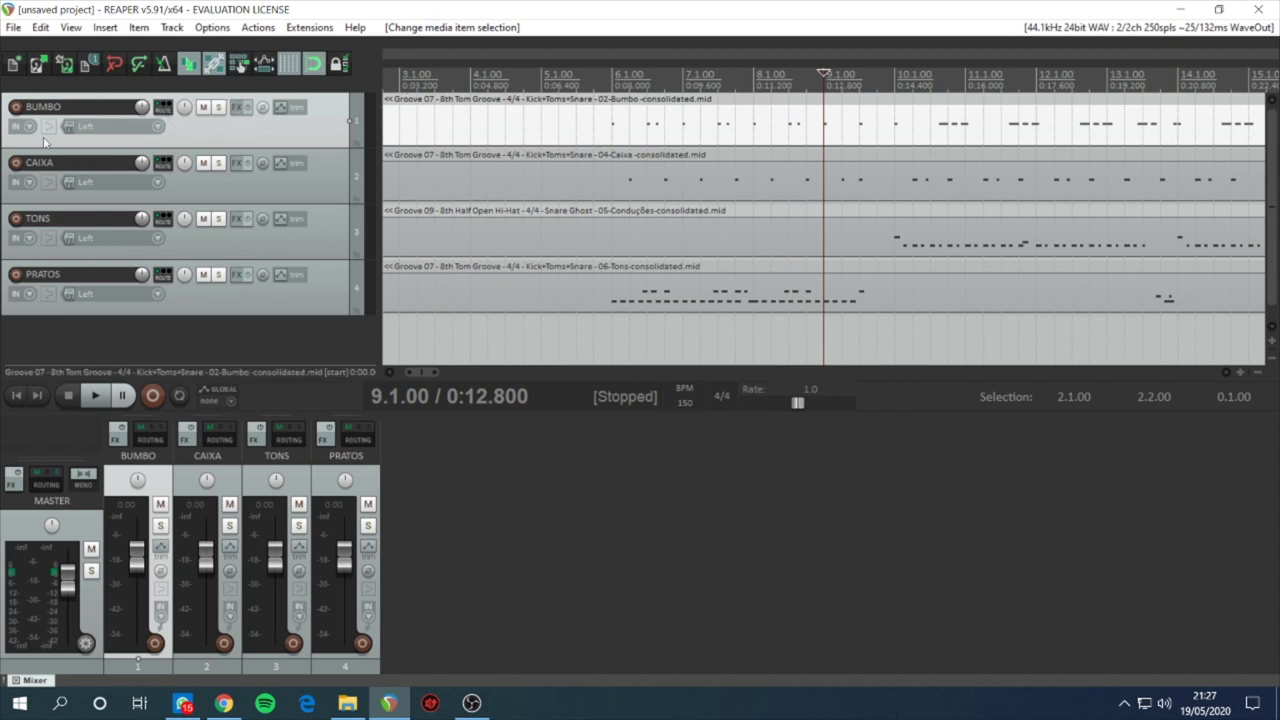
- Go through the CAIXA, TONS and PRATOS tracks and open the BUMBO track's effects chain
left_click(322, 188)
left_click(339, 250)
left_click(336, 298)
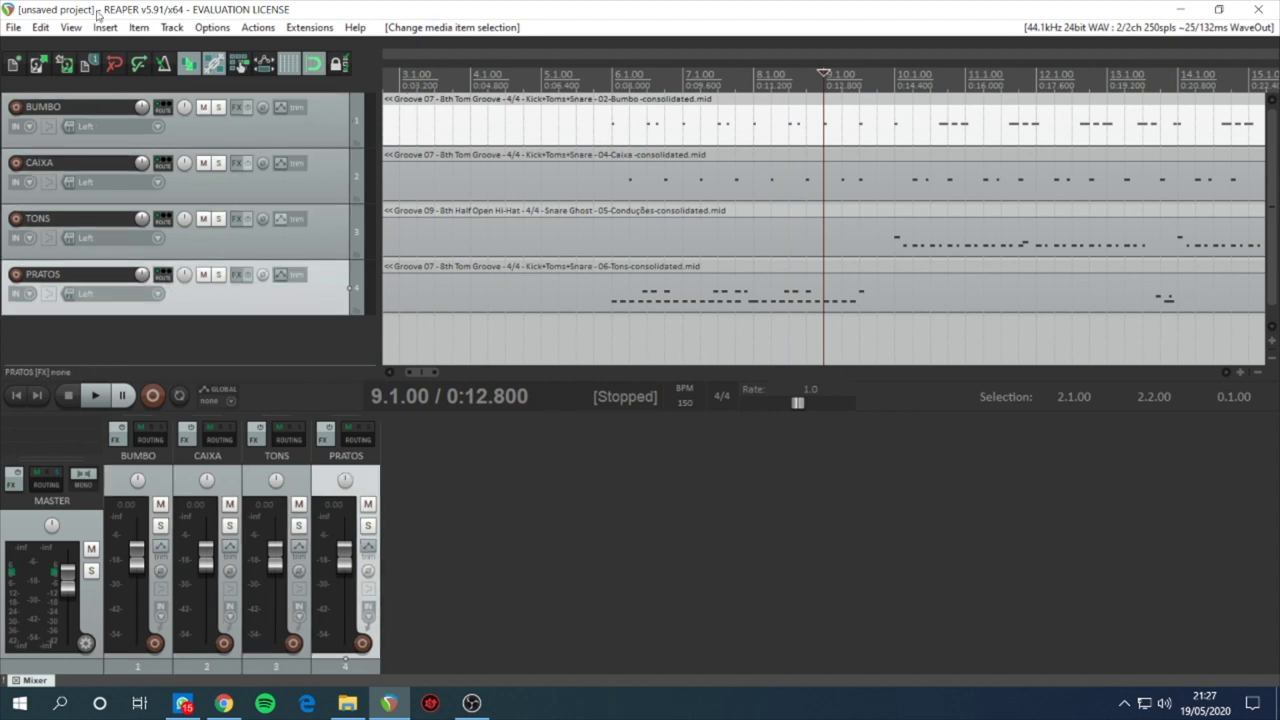
left_click(237, 107)
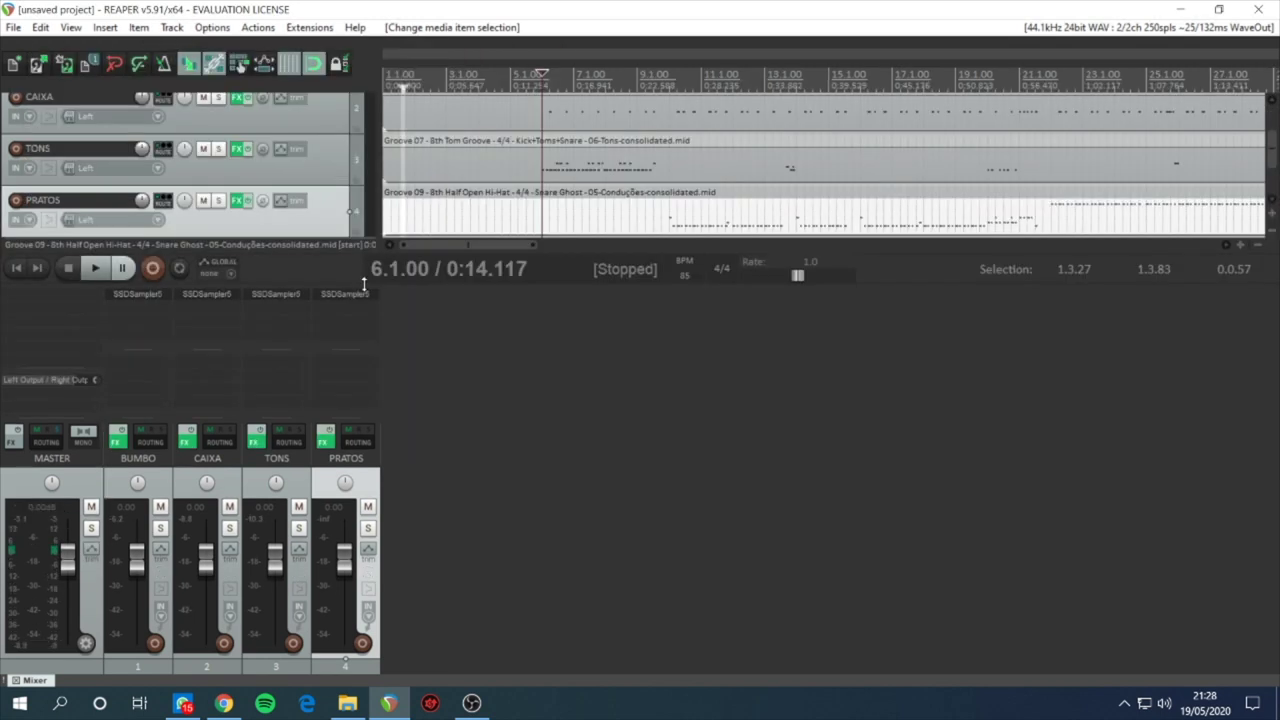
- Enlarge the track area above the mixer and start playback of the project
left_click_drag(363, 284, 363, 357)
key("space")
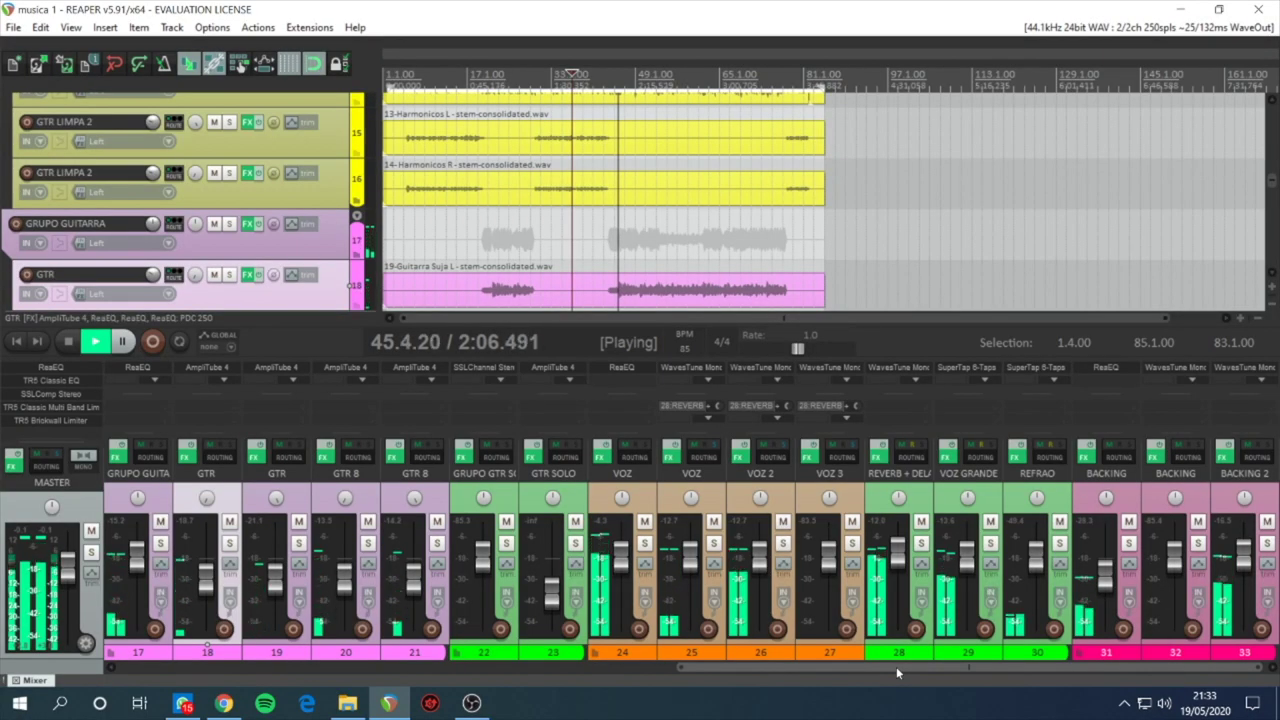
- Look through the guitar tracks and mixer channels of the musica 1 project during playback
scroll(306, 220, "down", 1)
scroll(306, 220, "down", 1)
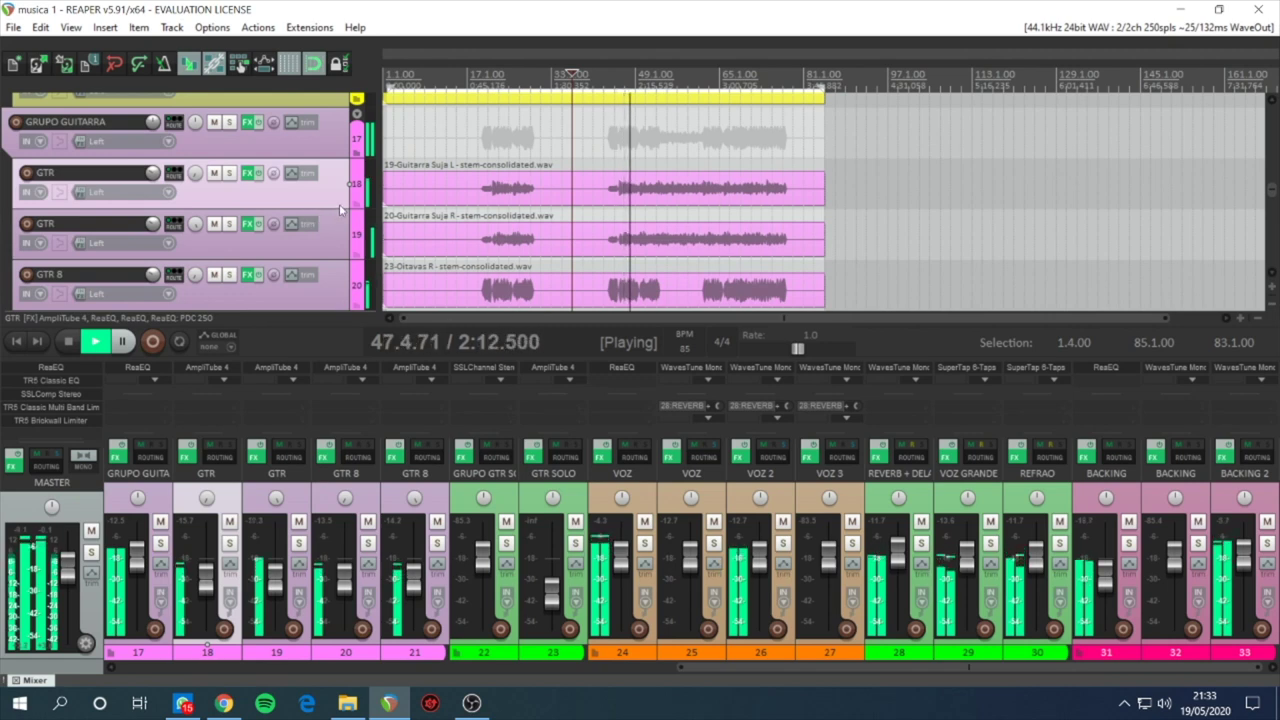
left_click_drag(740, 664, 130, 675)
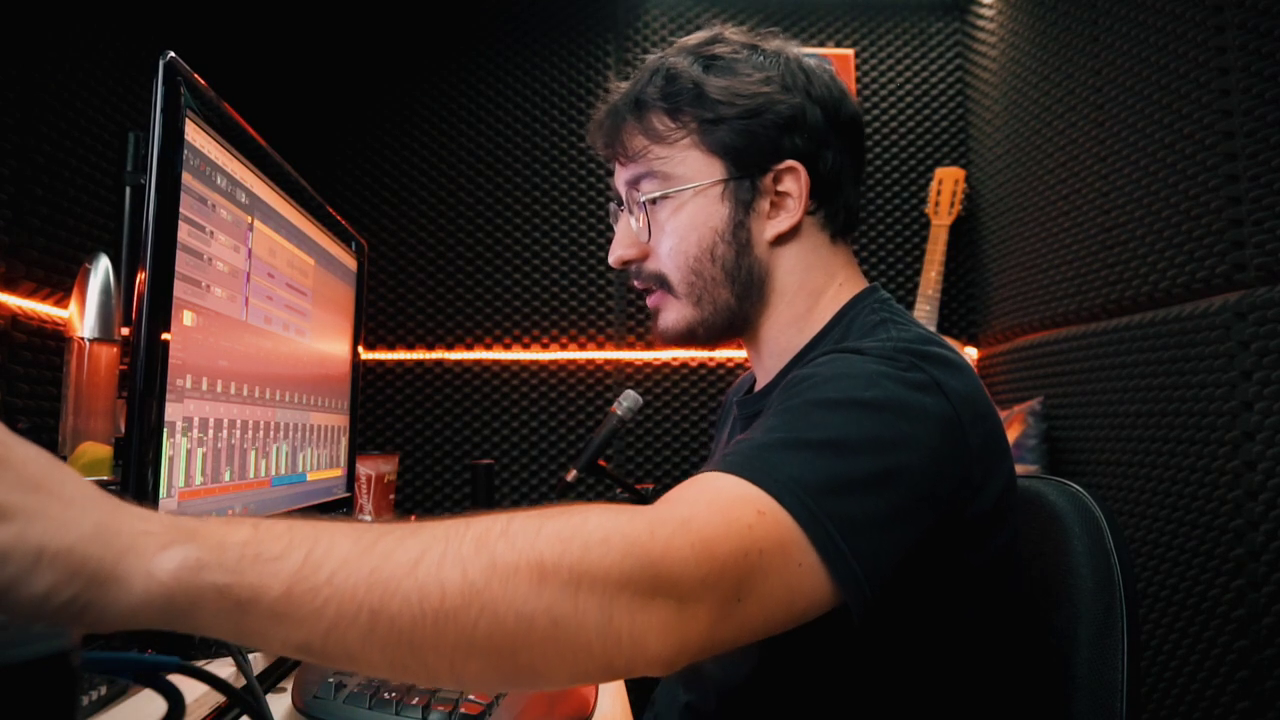
- Solo the GRUPO BATERIA track during playback and look over the drum tracks in its group
left_click(159, 543)
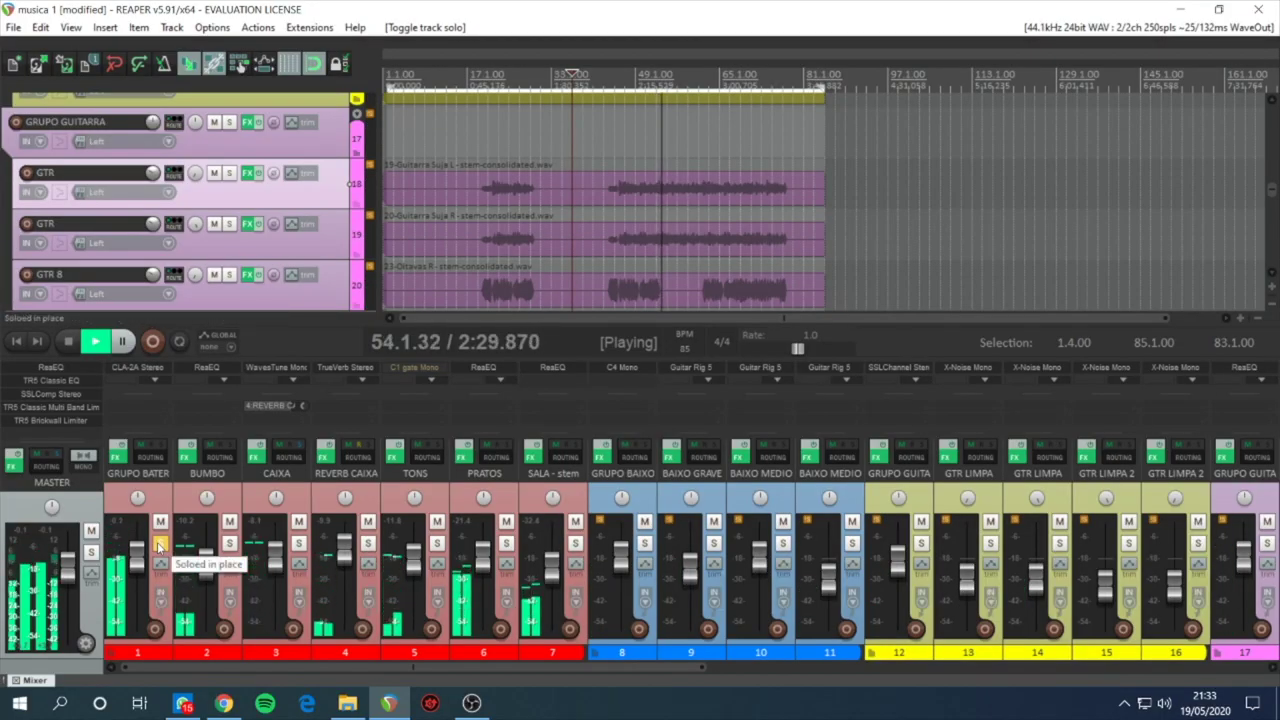
scroll(284, 198, "up", 10)
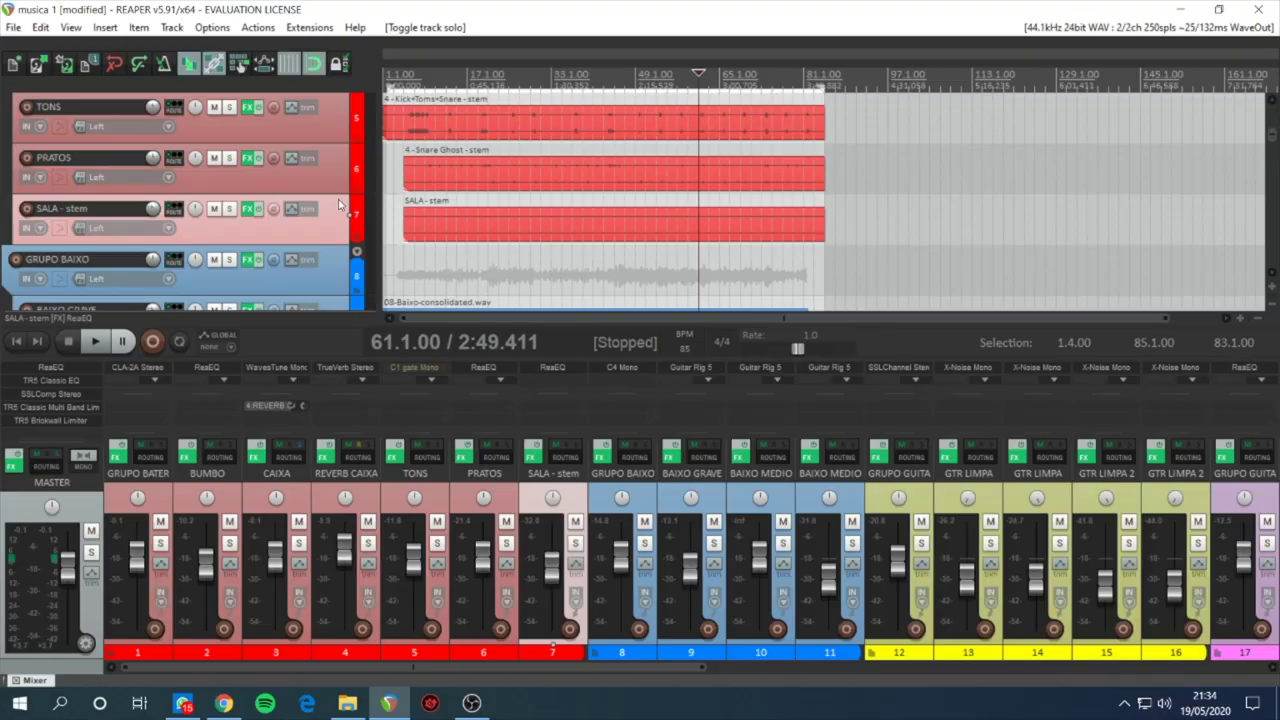
scroll(341, 238, "up", 4)
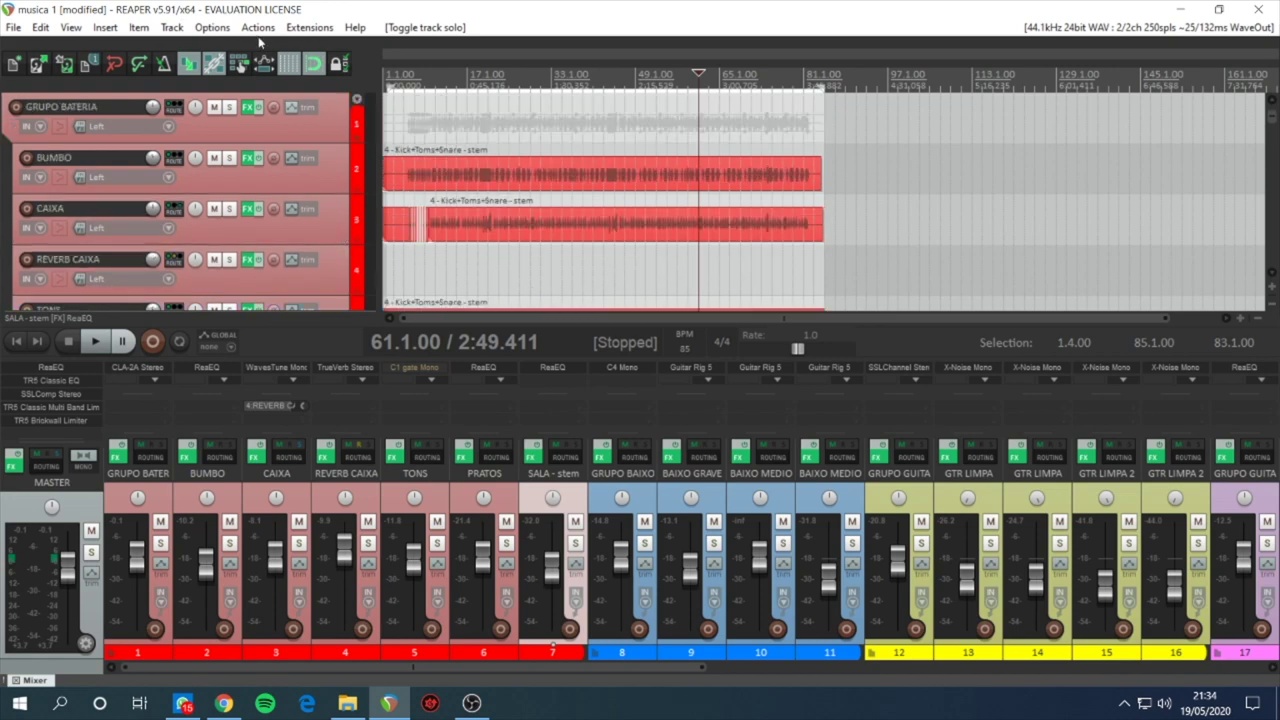
- Select all the drum tracks from GRUPO BATERIA through SALA - stem
left_click(292, 121)
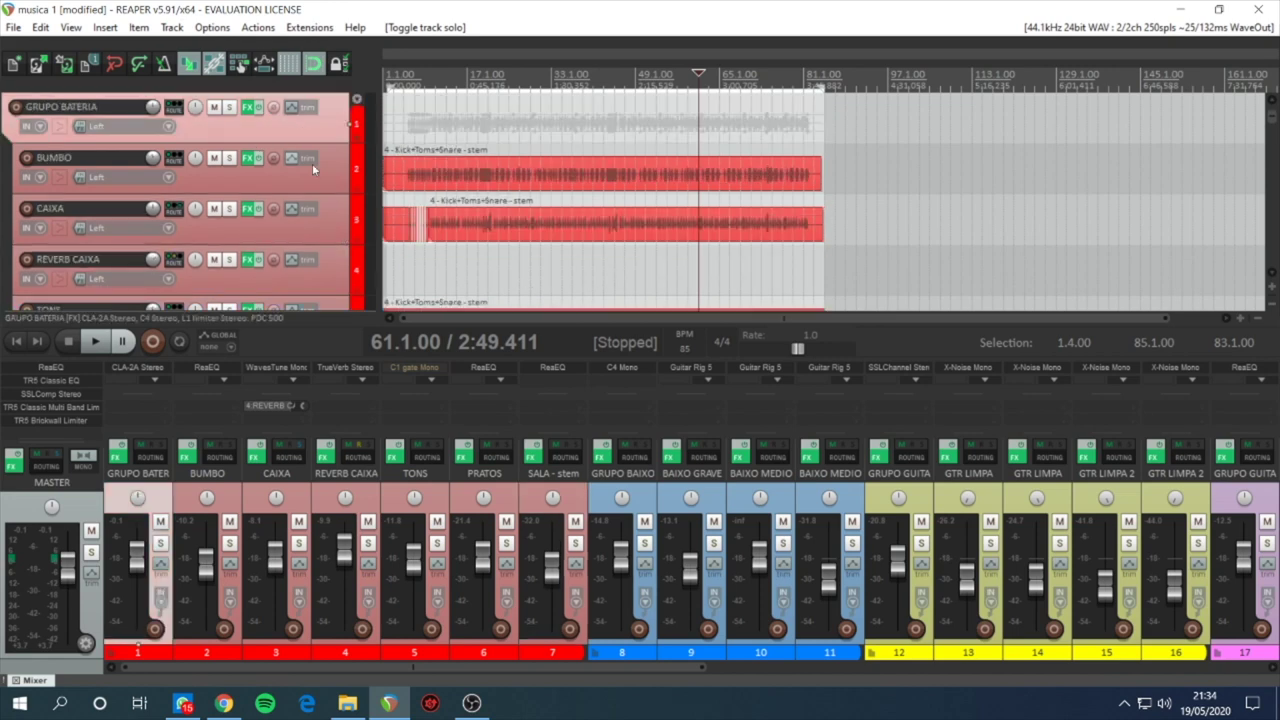
scroll(318, 190, "down", 4)
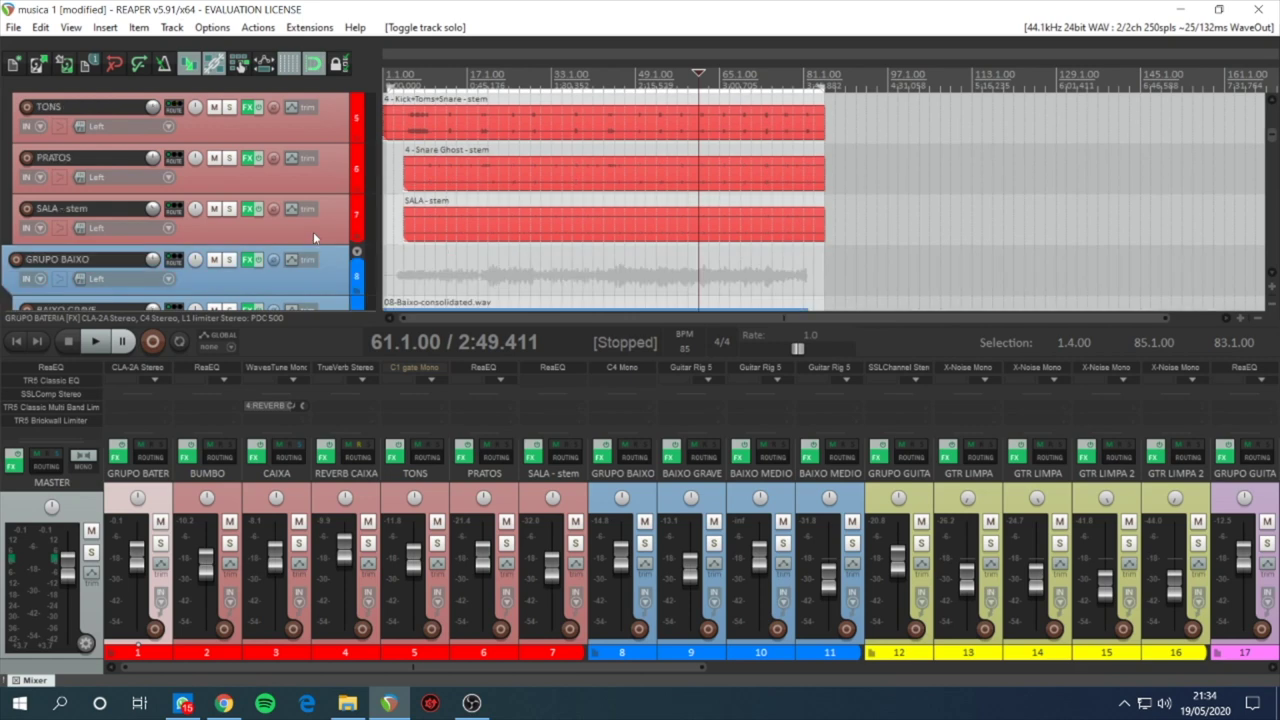
left_click(315, 228)
scroll(320, 200, "up", 4)
left_click(313, 127, "shift")
- Look through the remaining instrument groups, from the clean guitars down past the VOZ vocal tracks
scroll(313, 150, "down", 11)
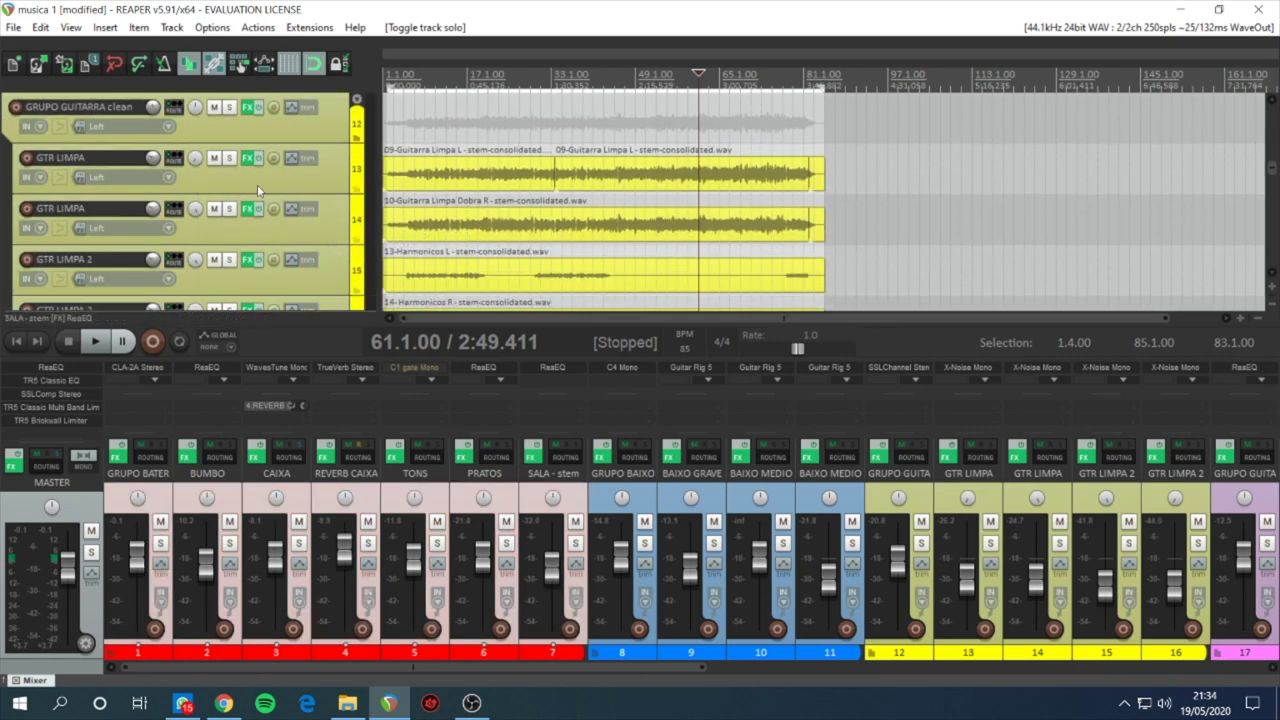
scroll(232, 180, "down", 12)
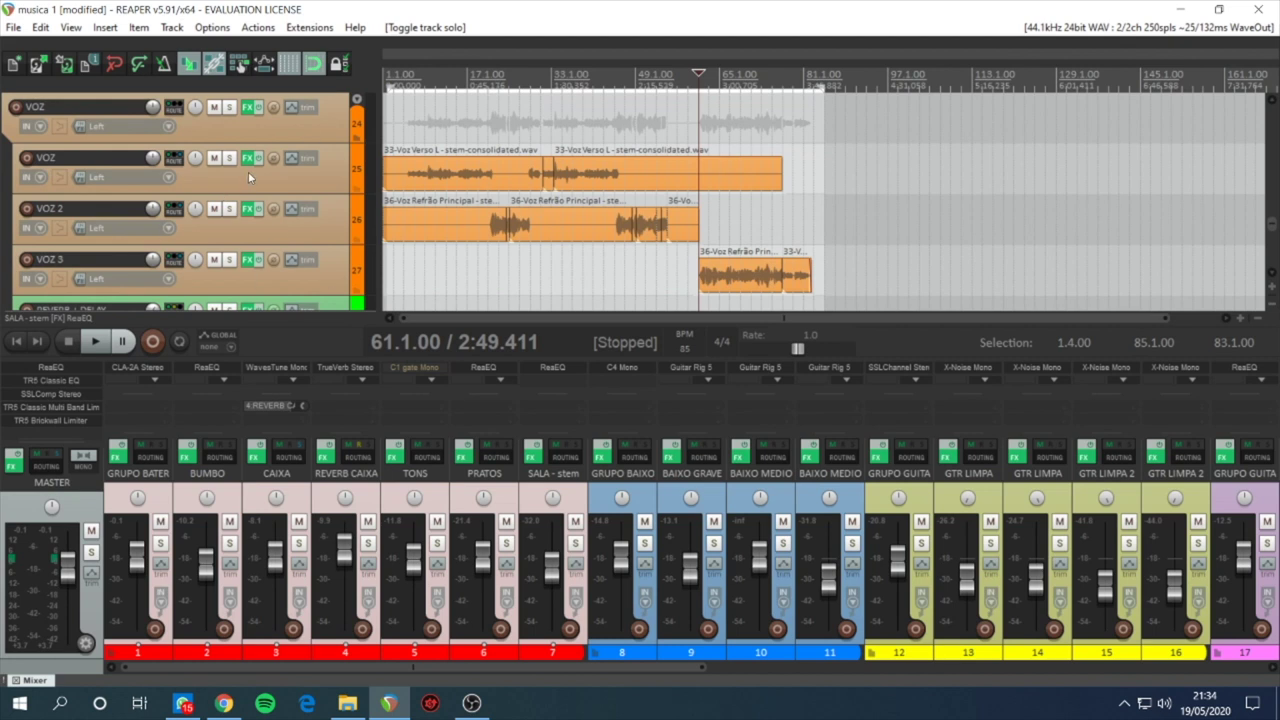
scroll(248, 171, "down", 2)
right_click(248, 171)
key("Escape")
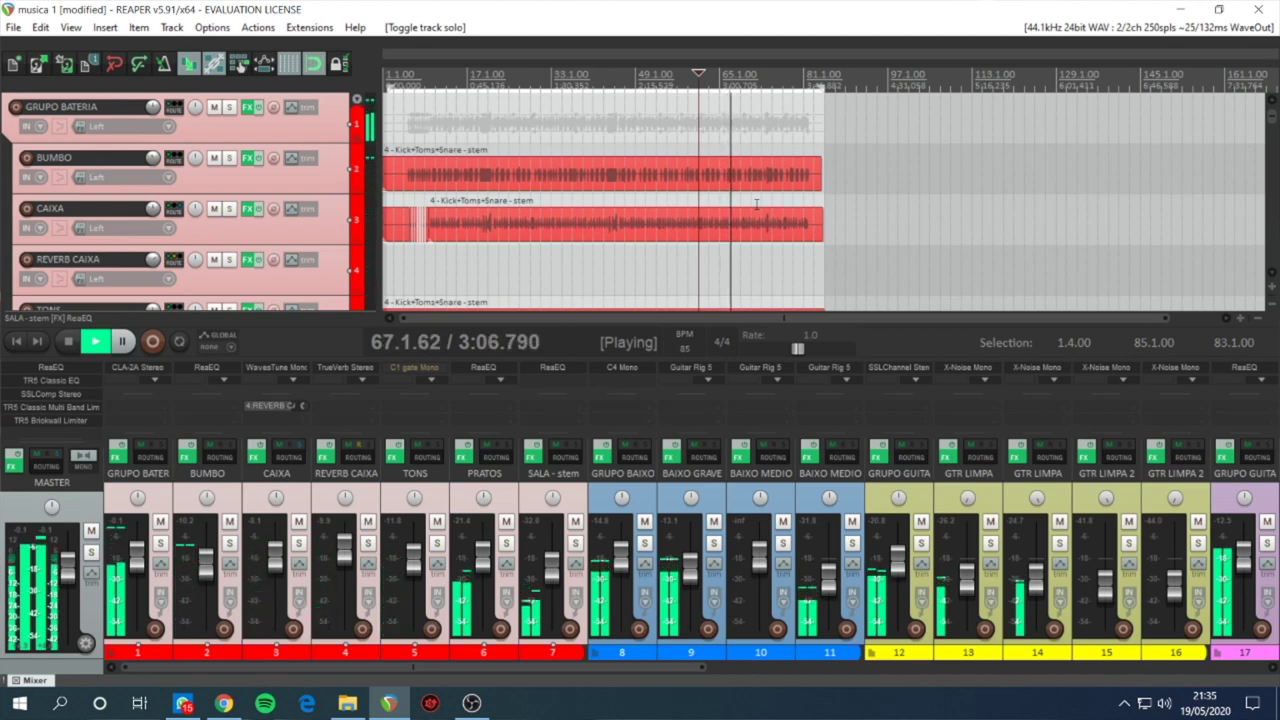
- Examine the BUMBO and CAIXA waveforms closely along the last part of the song during playback
scroll(757, 204, "up", 6)
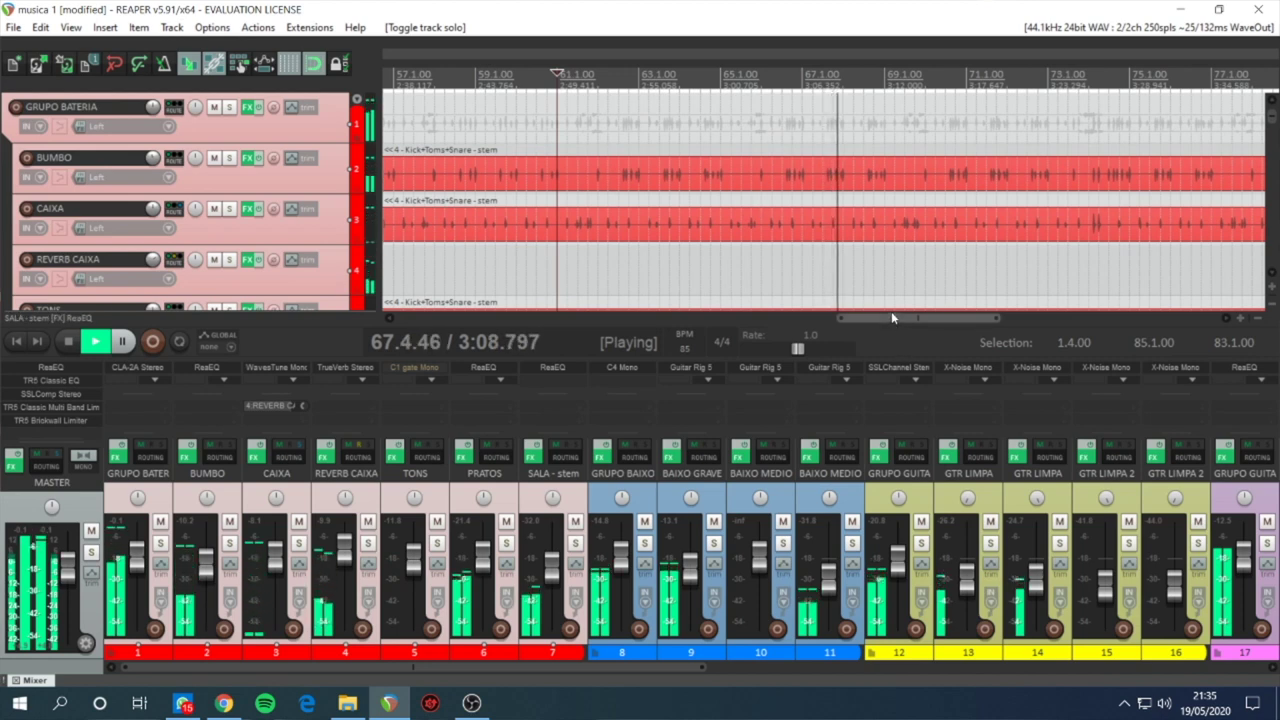
left_click_drag(893, 318, 933, 318)
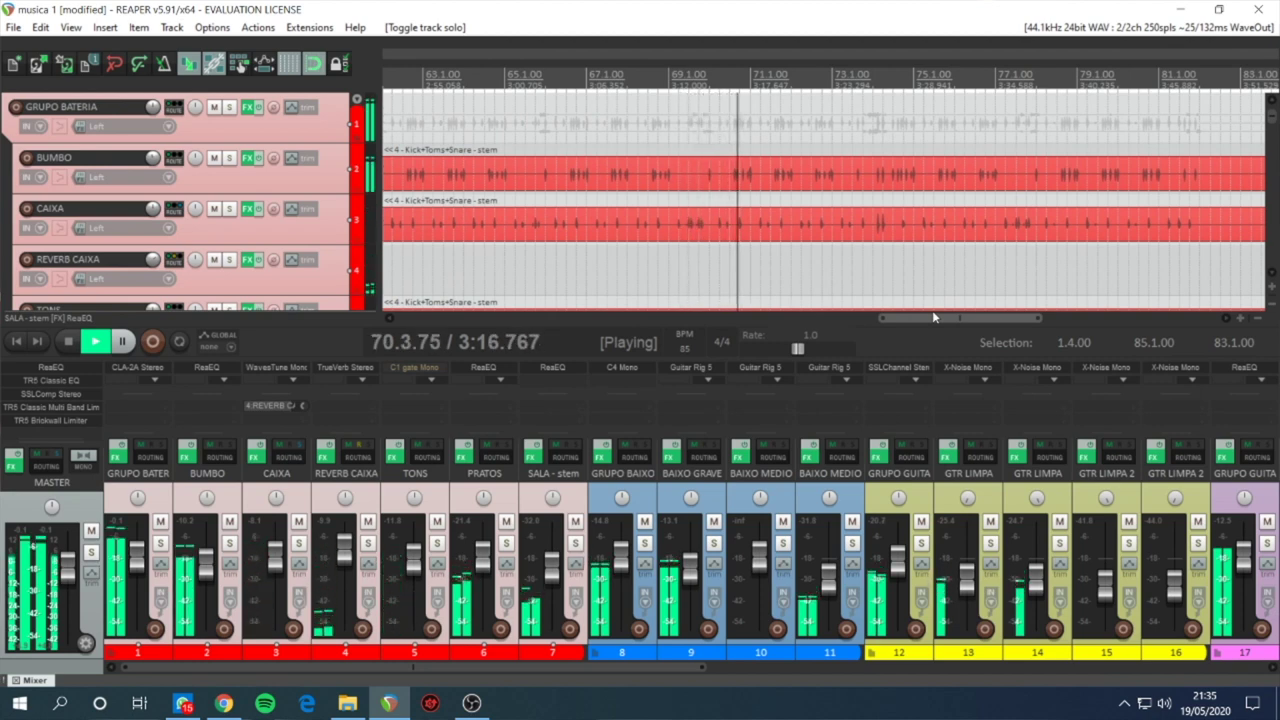
scroll(932, 258, "down", 2)
scroll(932, 258, "down", 4)
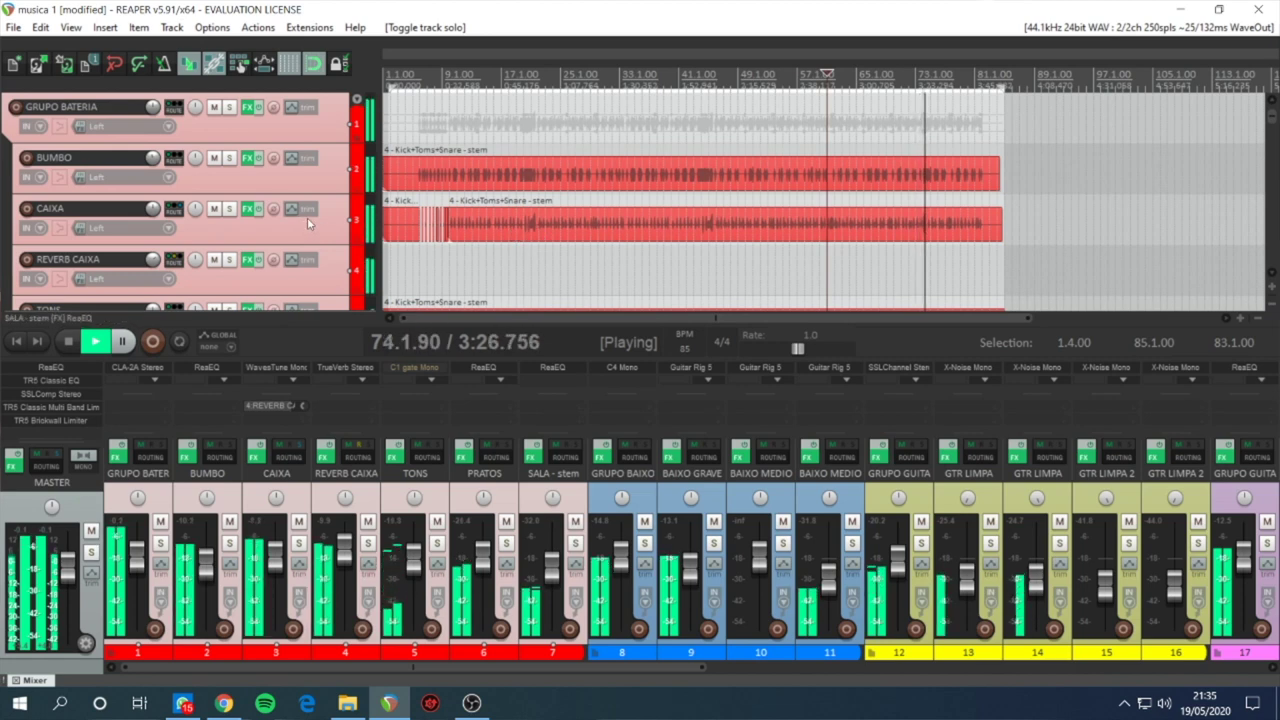
scroll(904, 212, "up", 8)
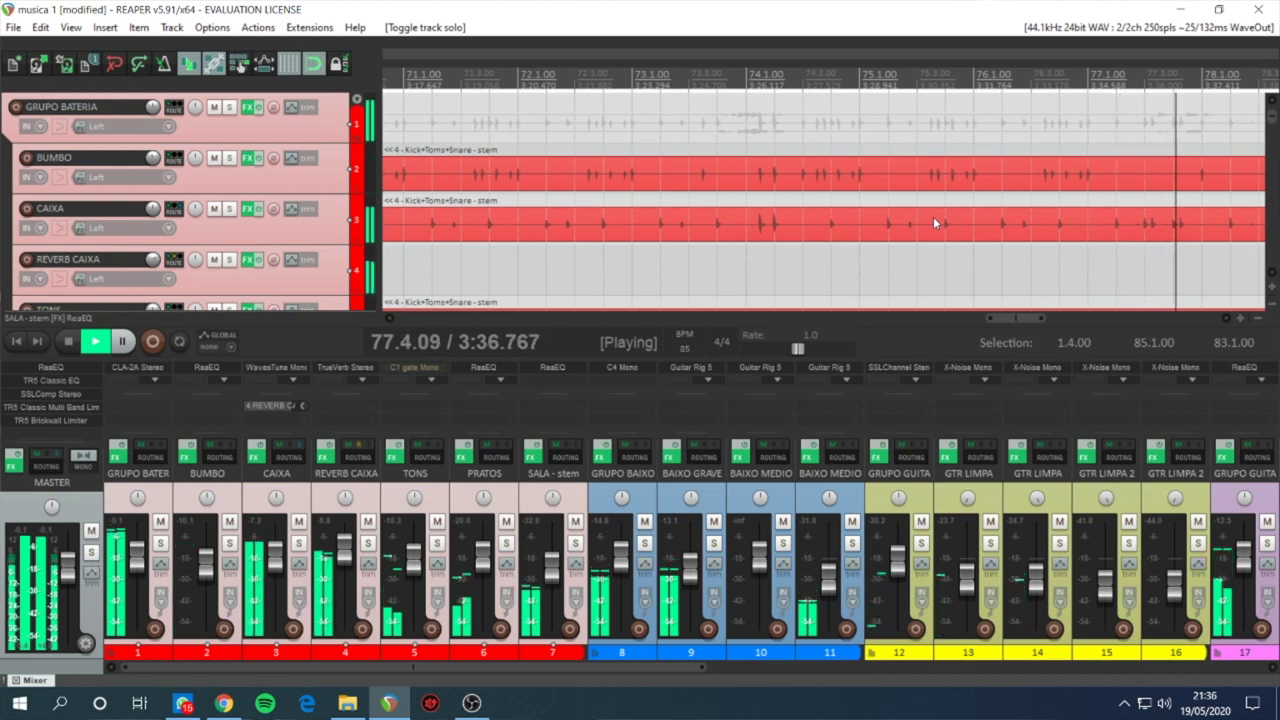
scroll(990, 216, "down", 4)
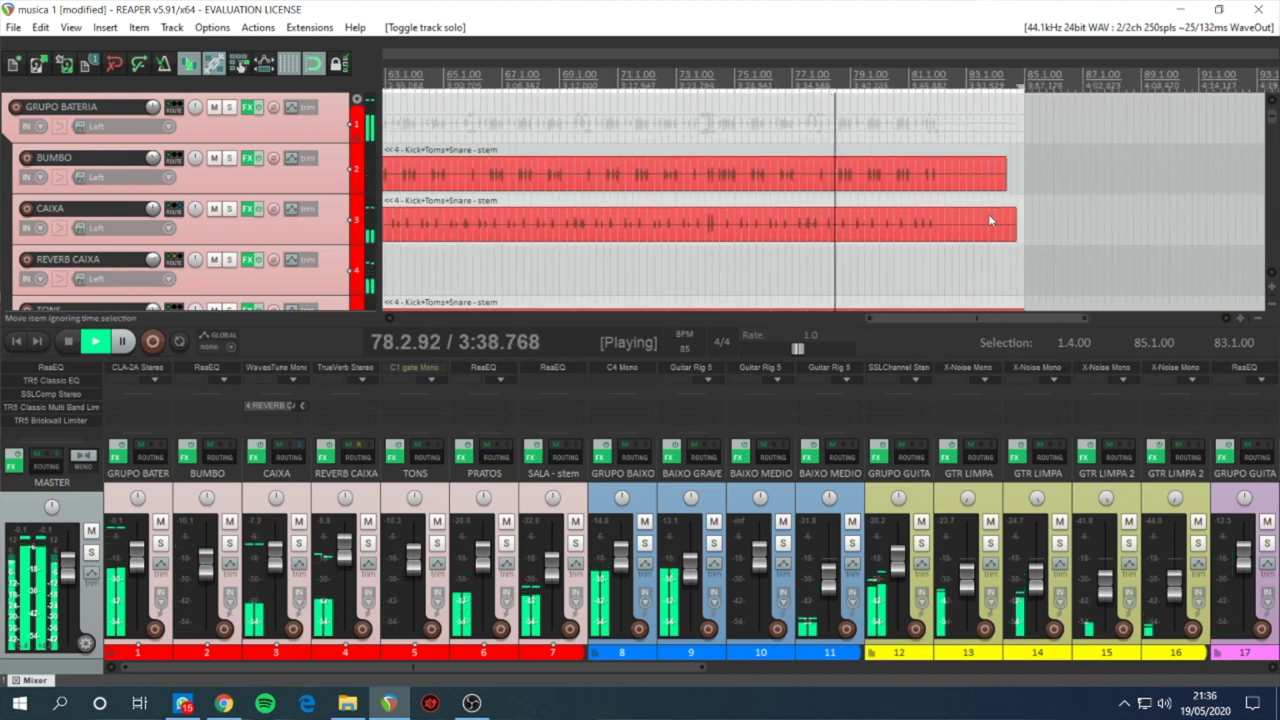